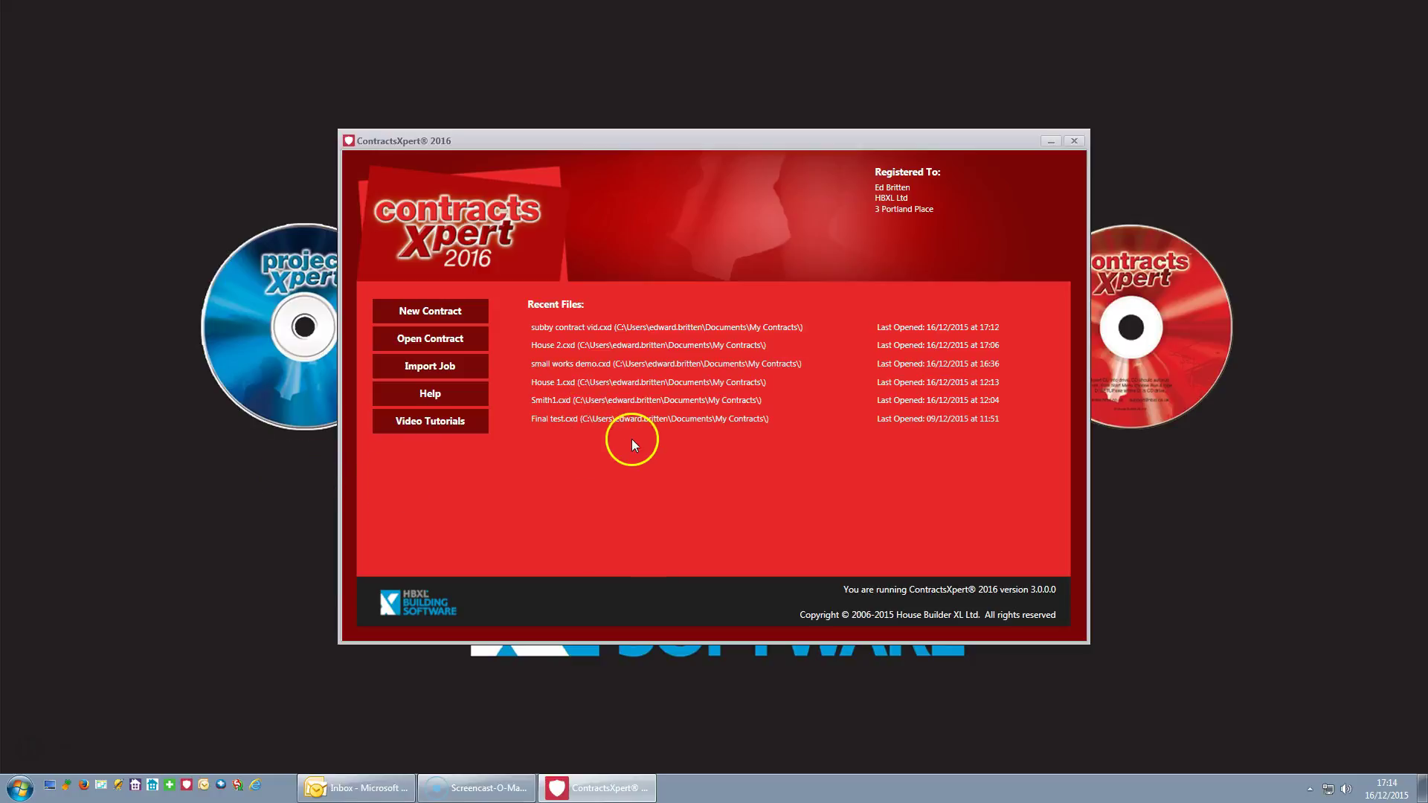
# Step: Open the recent contract House 2.cxd and look through its sections from Site Details to Published Contracts, ending back at Project Details
pyautogui.click(557, 346)
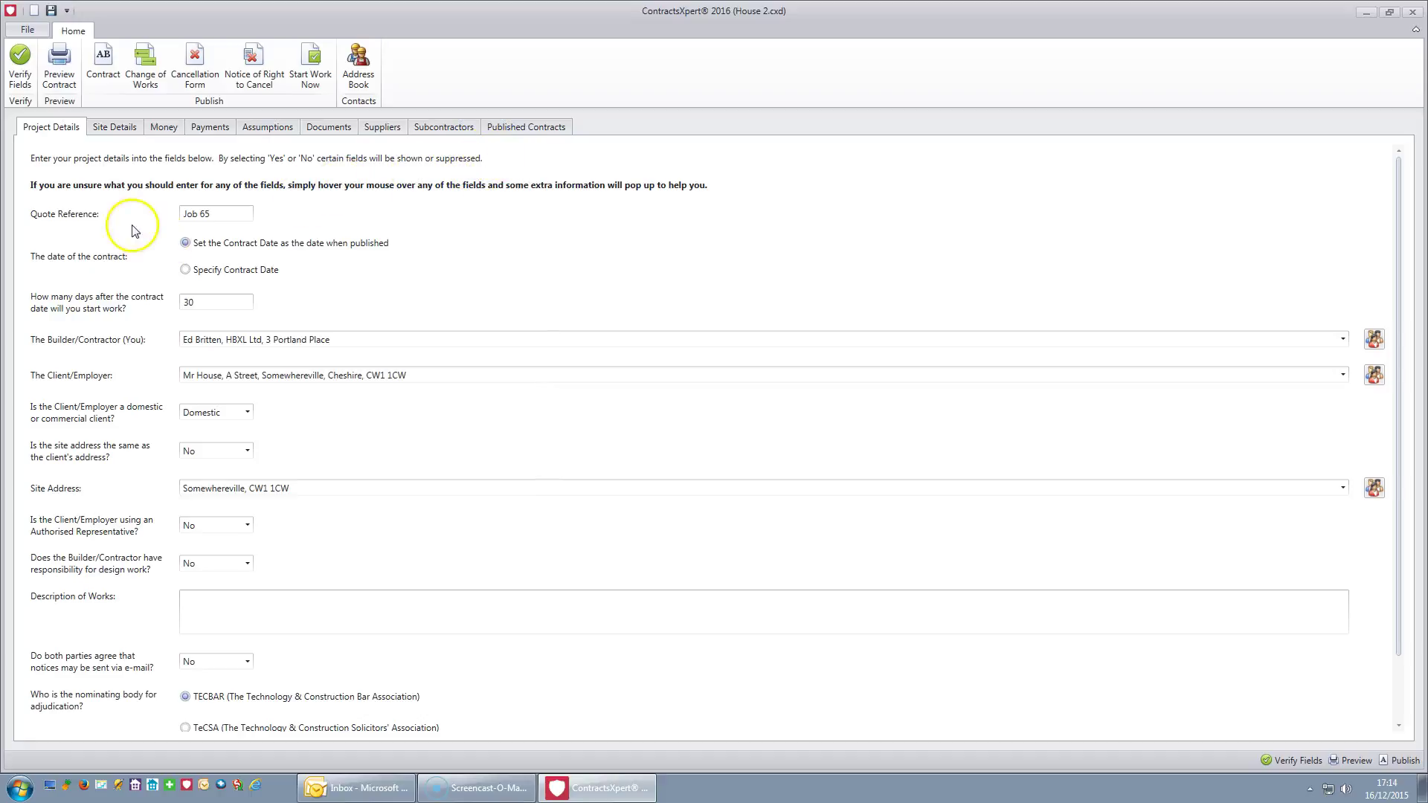
pyautogui.click(120, 128)
pyautogui.click(164, 134)
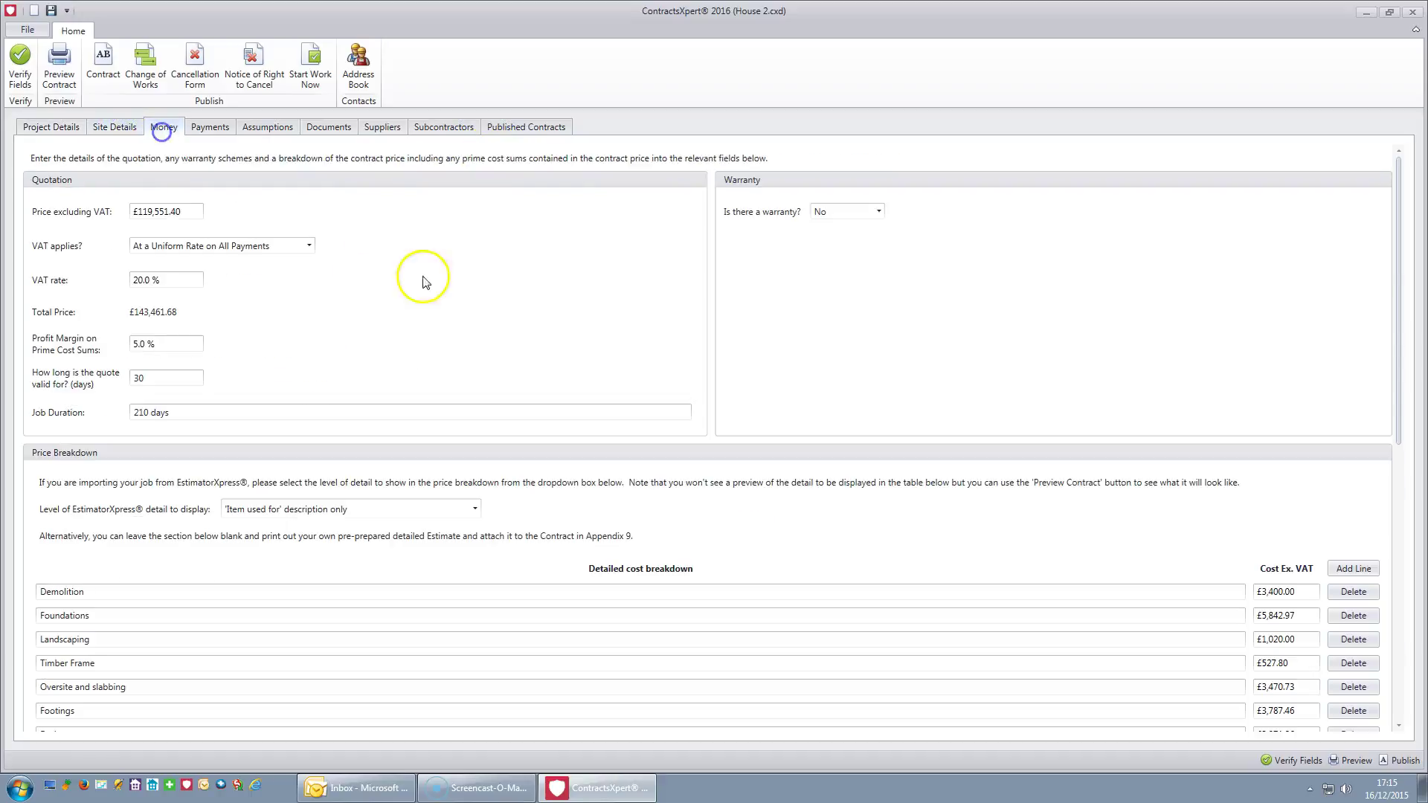
pyautogui.click(223, 126)
pyautogui.click(289, 128)
pyautogui.click(326, 128)
pyautogui.click(389, 130)
pyautogui.click(428, 129)
pyautogui.click(499, 129)
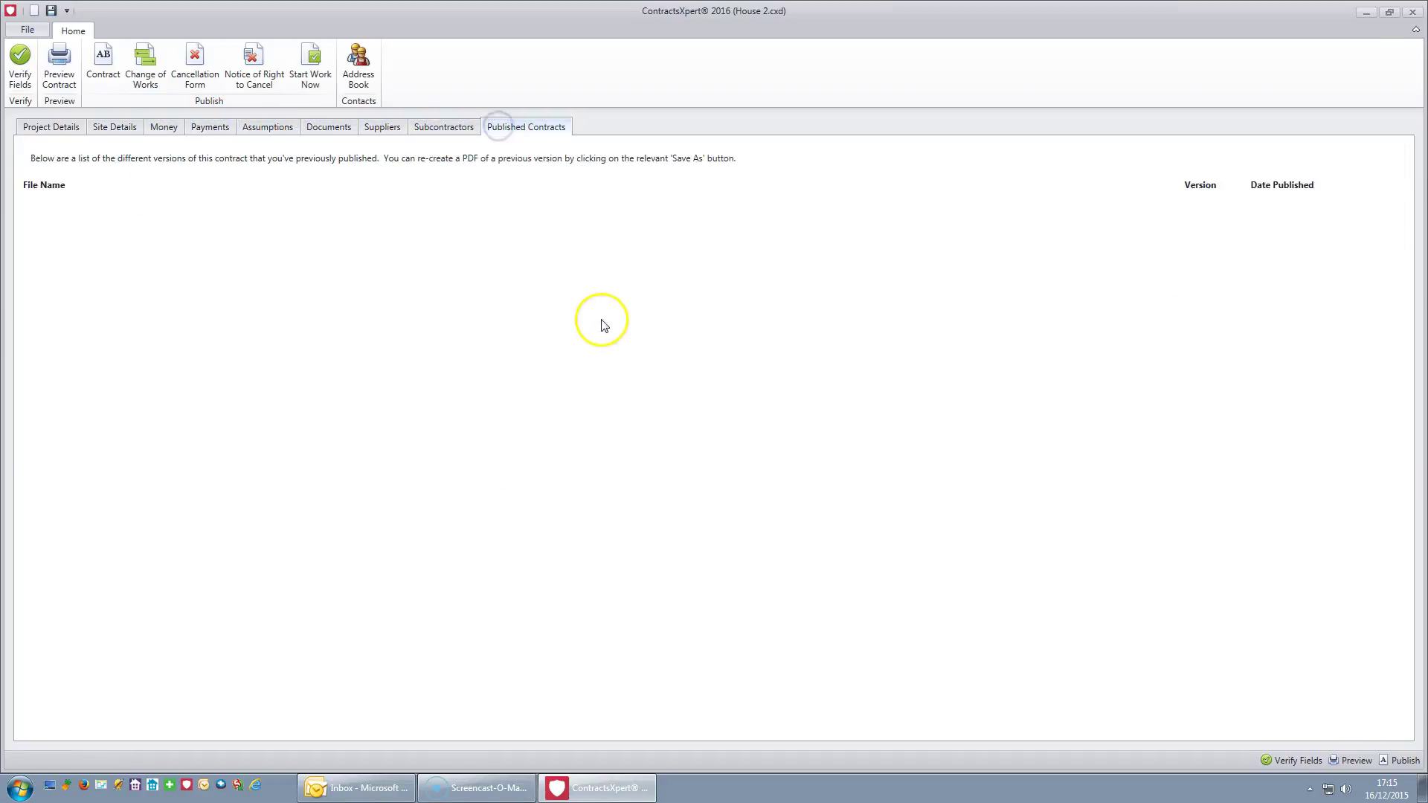
pyautogui.click(51, 128)
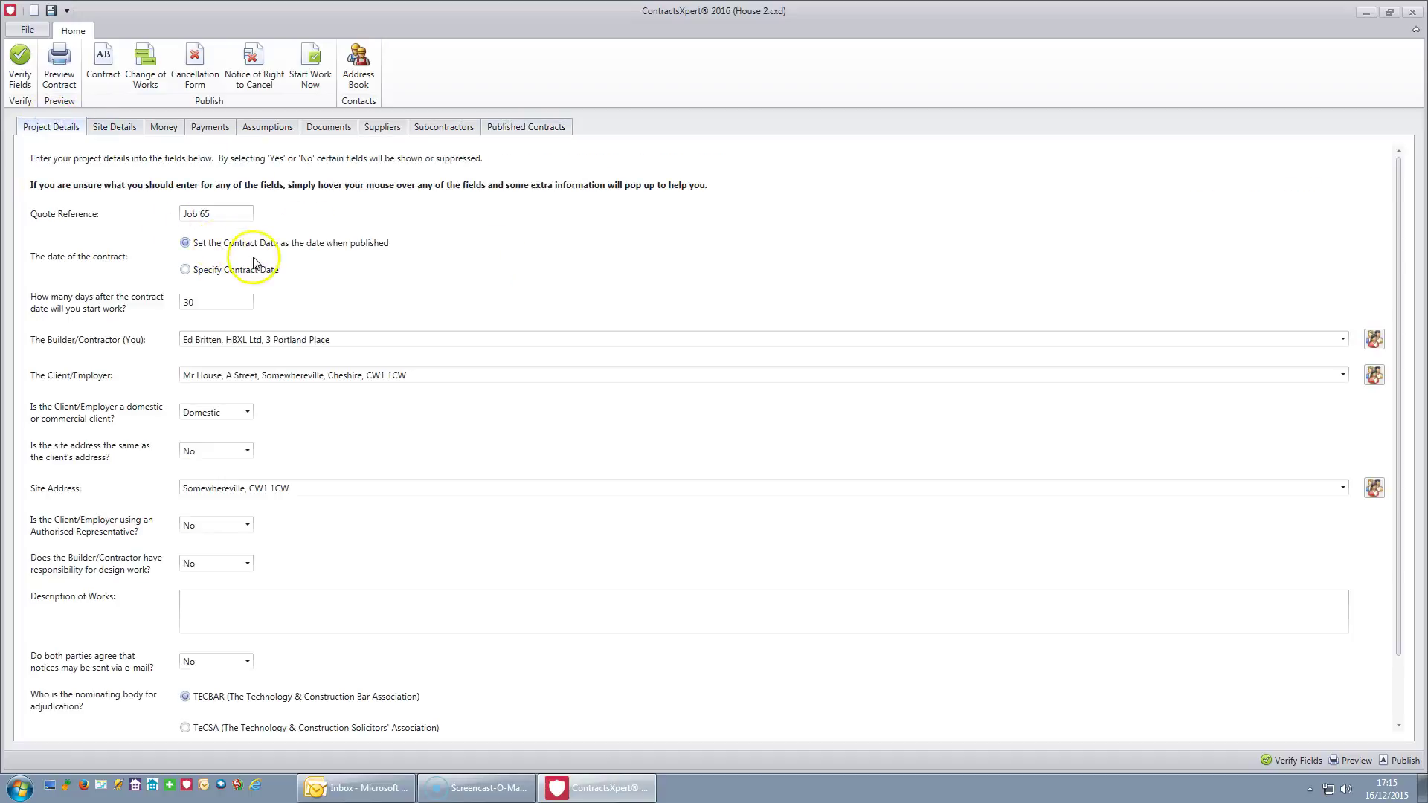
# Step: Verify the contract's fields for missing information, and preview the first page of the contract document
pyautogui.click(20, 81)
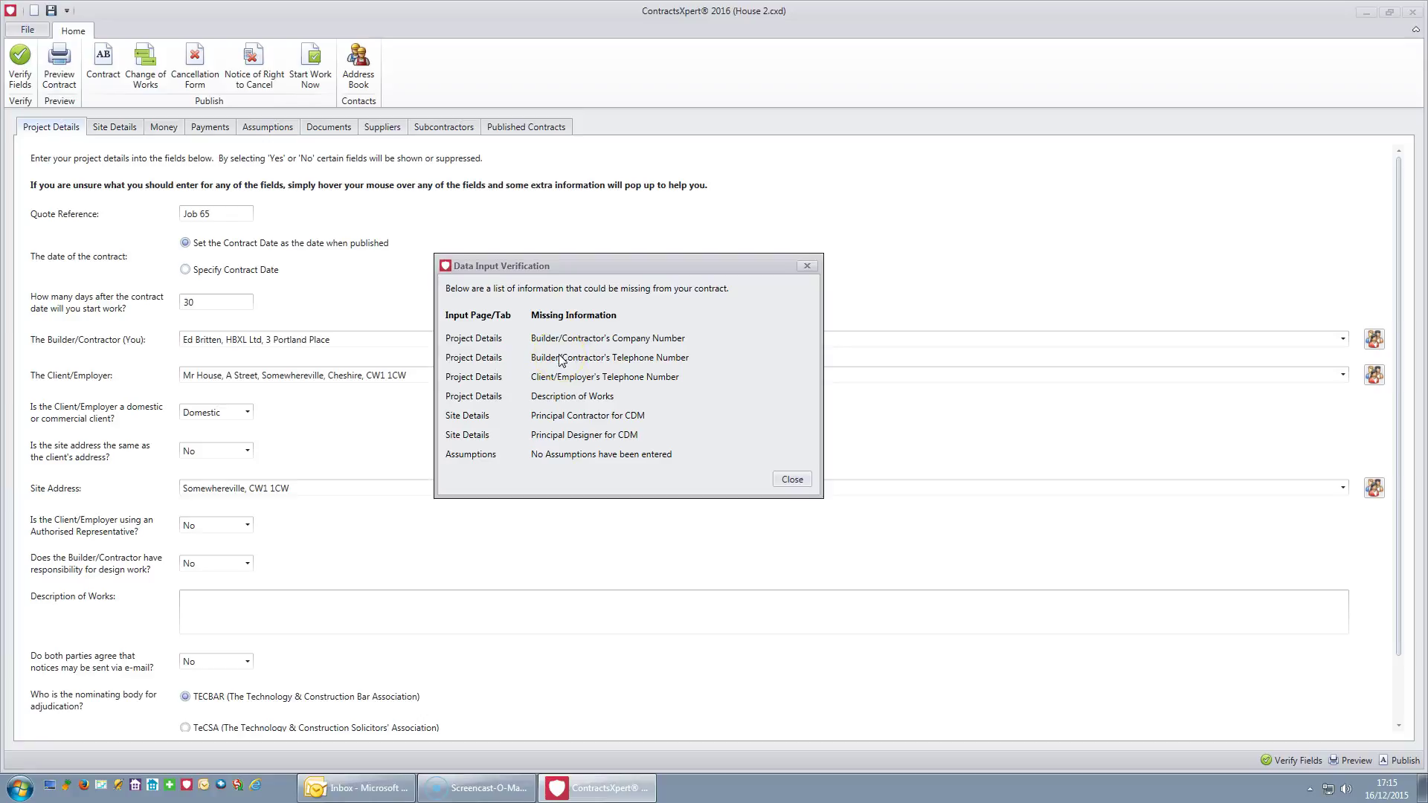
pyautogui.click(792, 479)
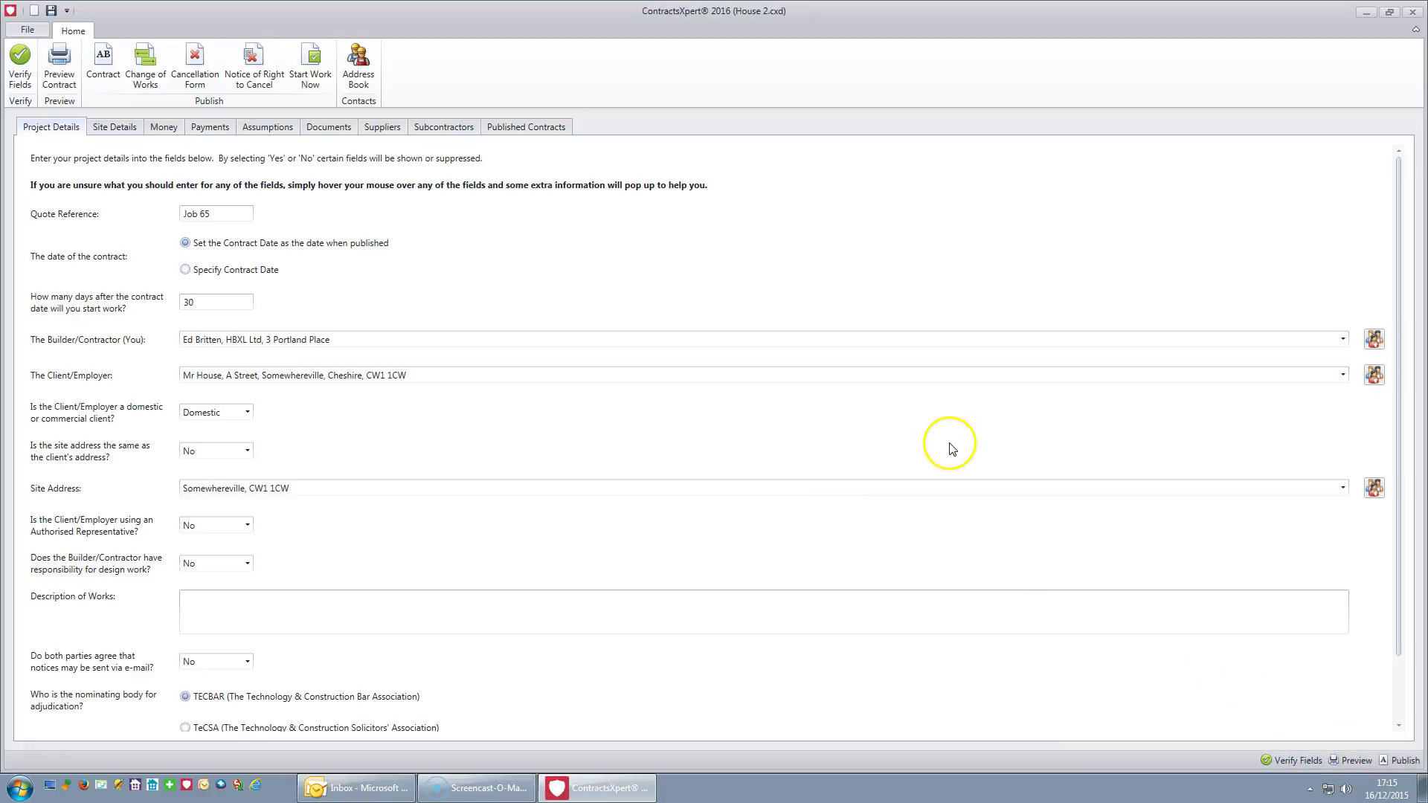
pyautogui.click(55, 83)
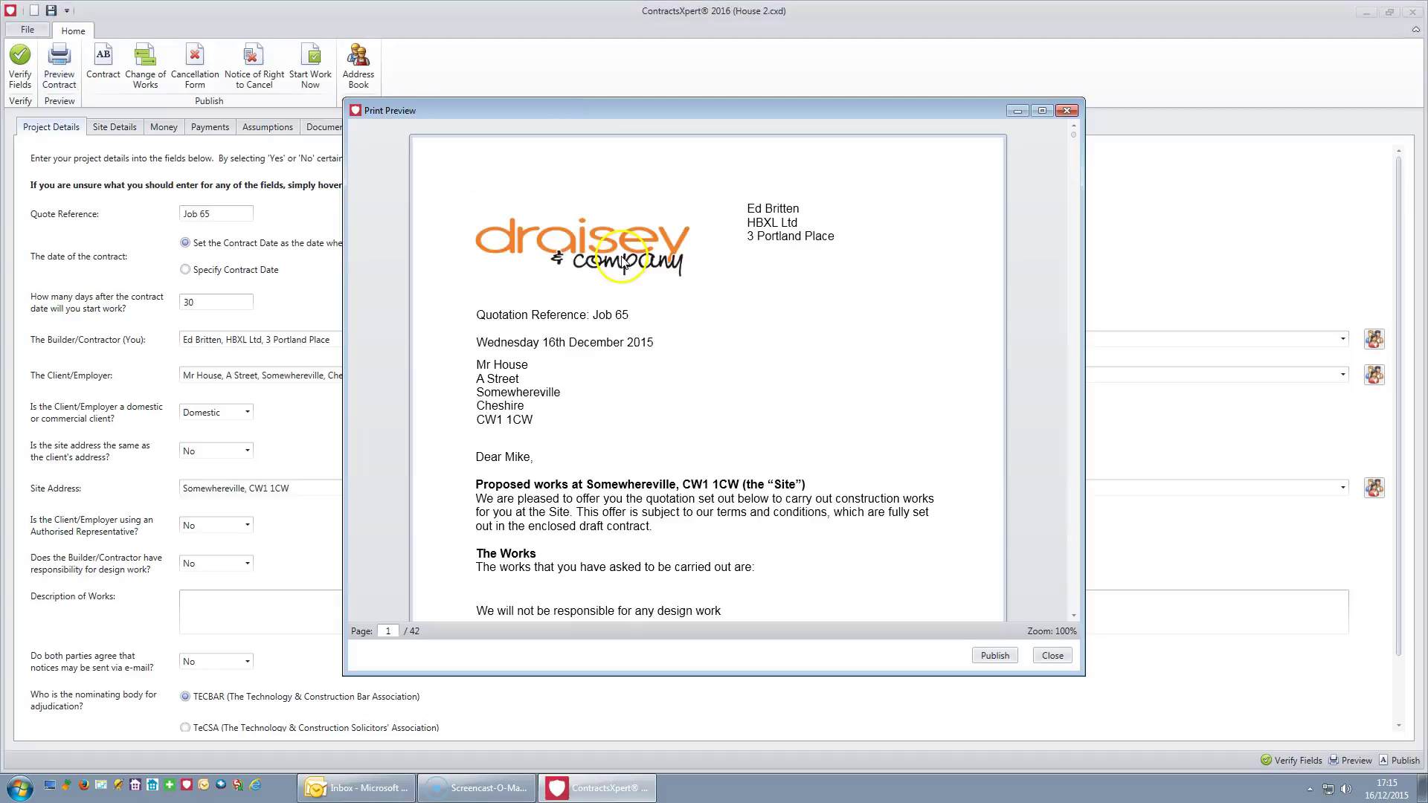
pyautogui.scroll(-6, 862, 377)
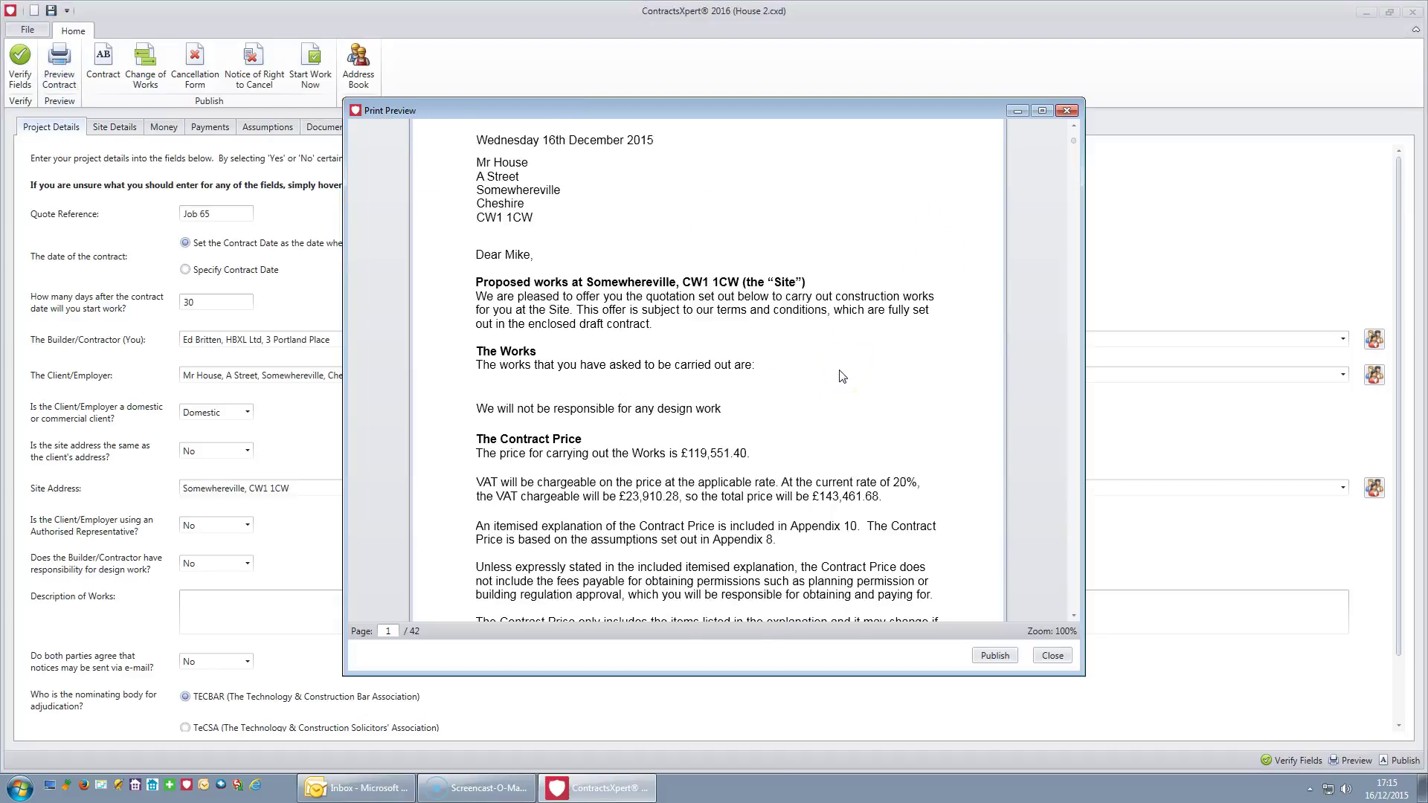
pyautogui.scroll(-1, 841, 376)
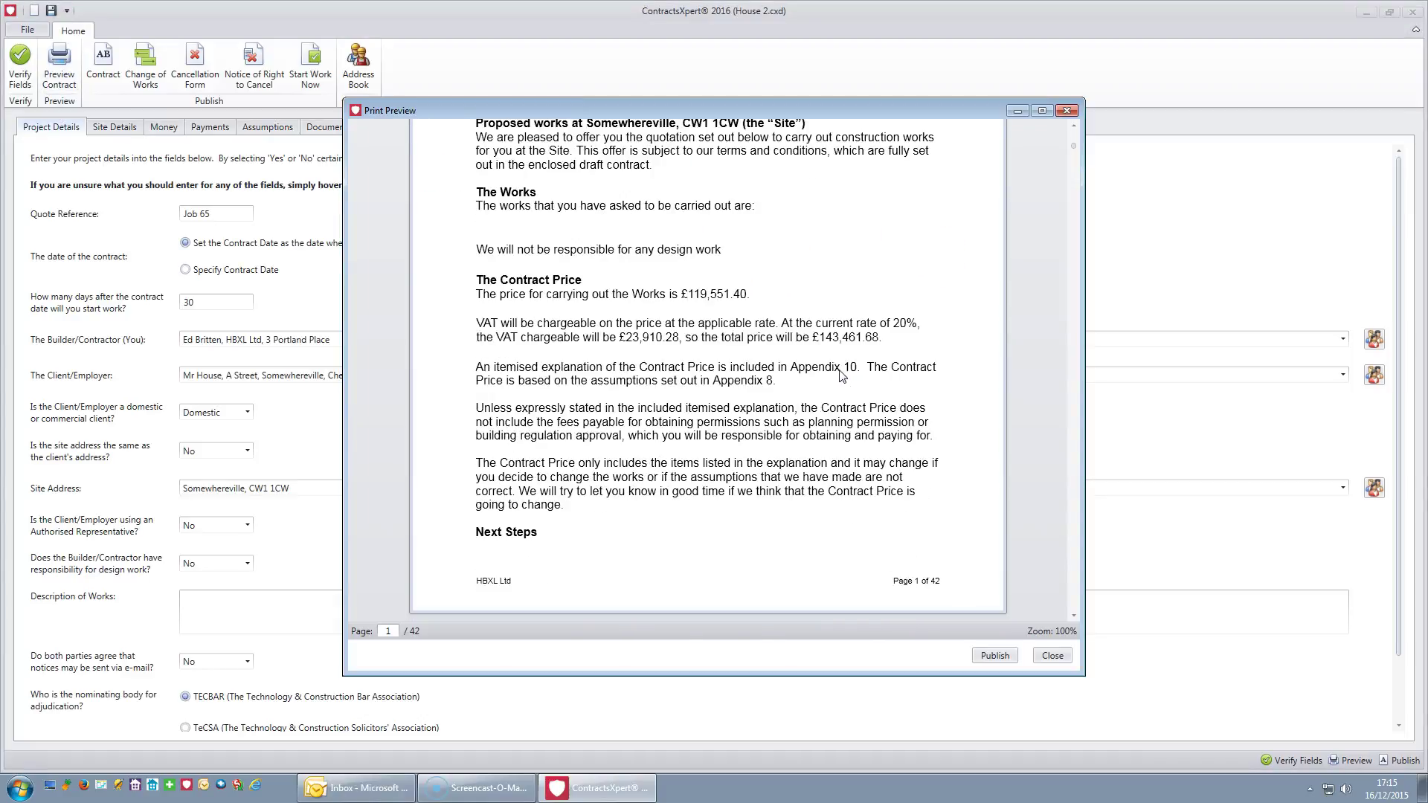
pyautogui.click(998, 656)
pyautogui.click(1052, 656)
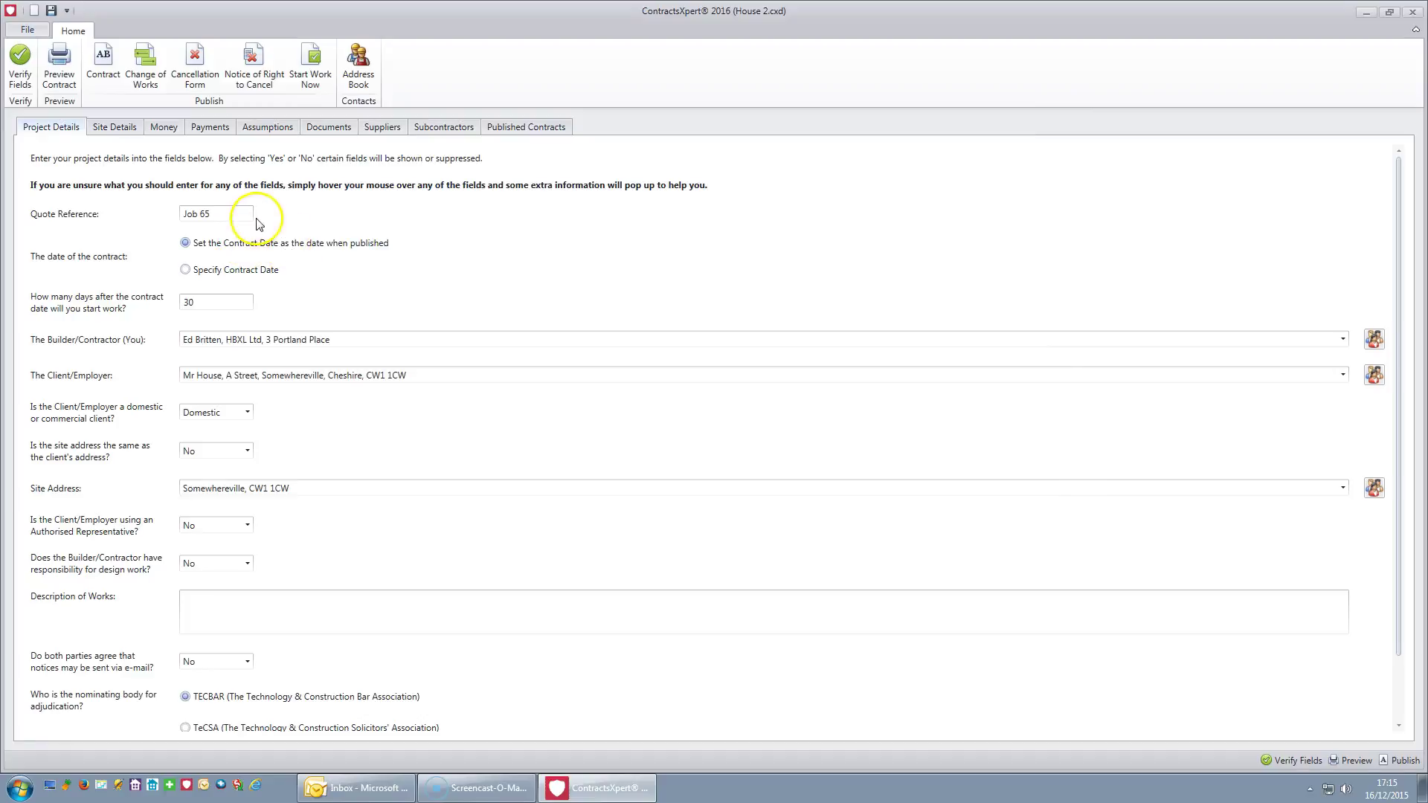
pyautogui.click(312, 79)
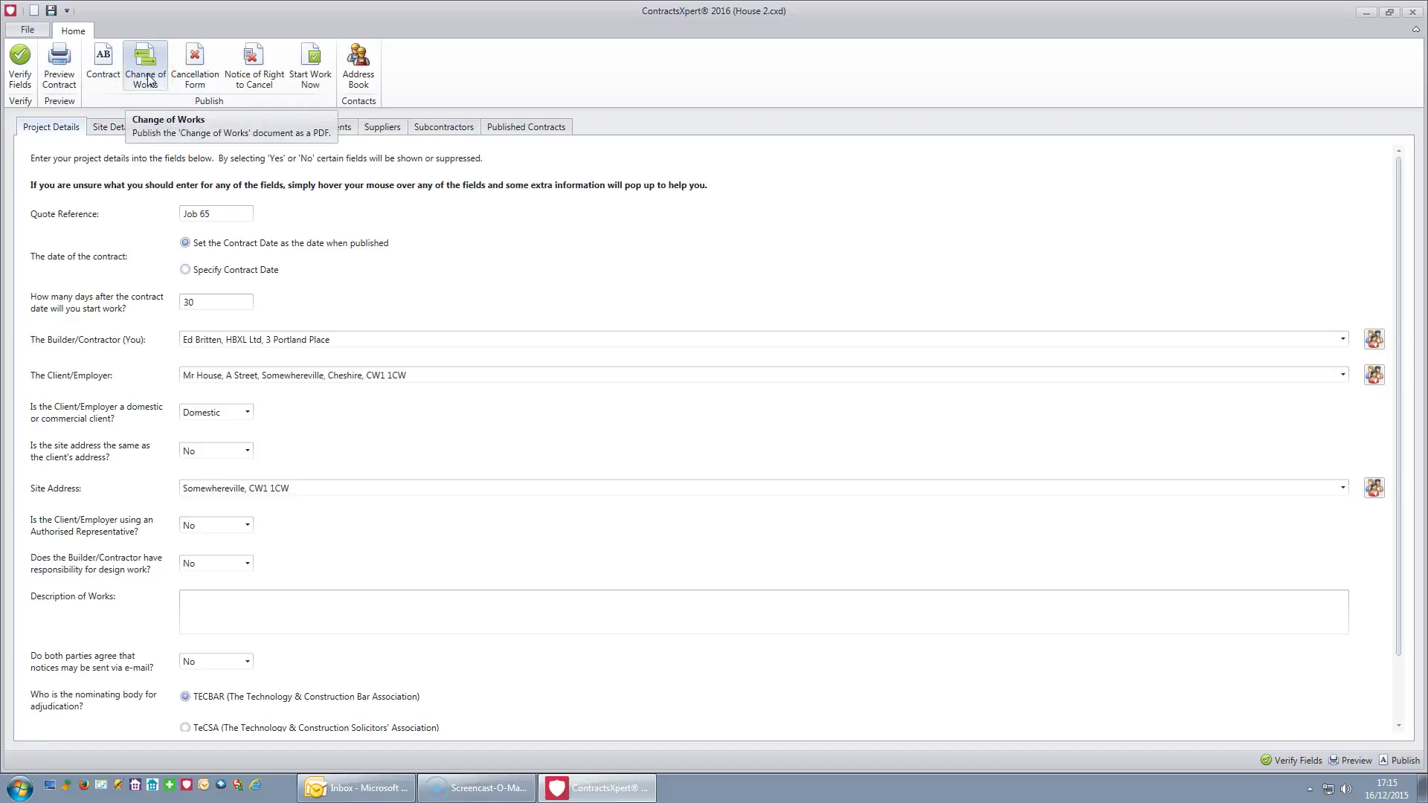
pyautogui.click(107, 73)
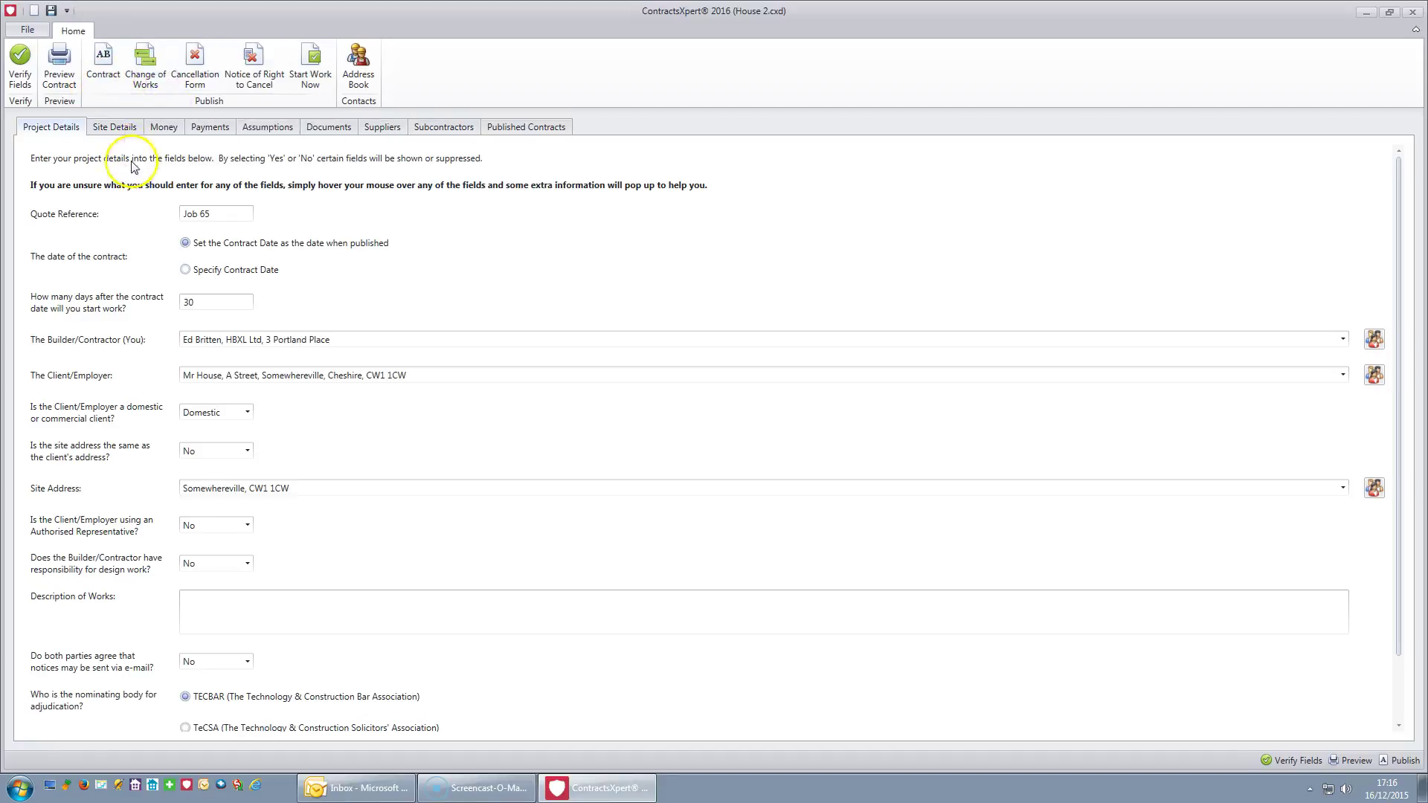
# Step: Publish the Change of Works document as Change of Works.pdf in My Contracts, and review the resulting PDF before closing it
pyautogui.click(145, 77)
pyautogui.click(595, 376)
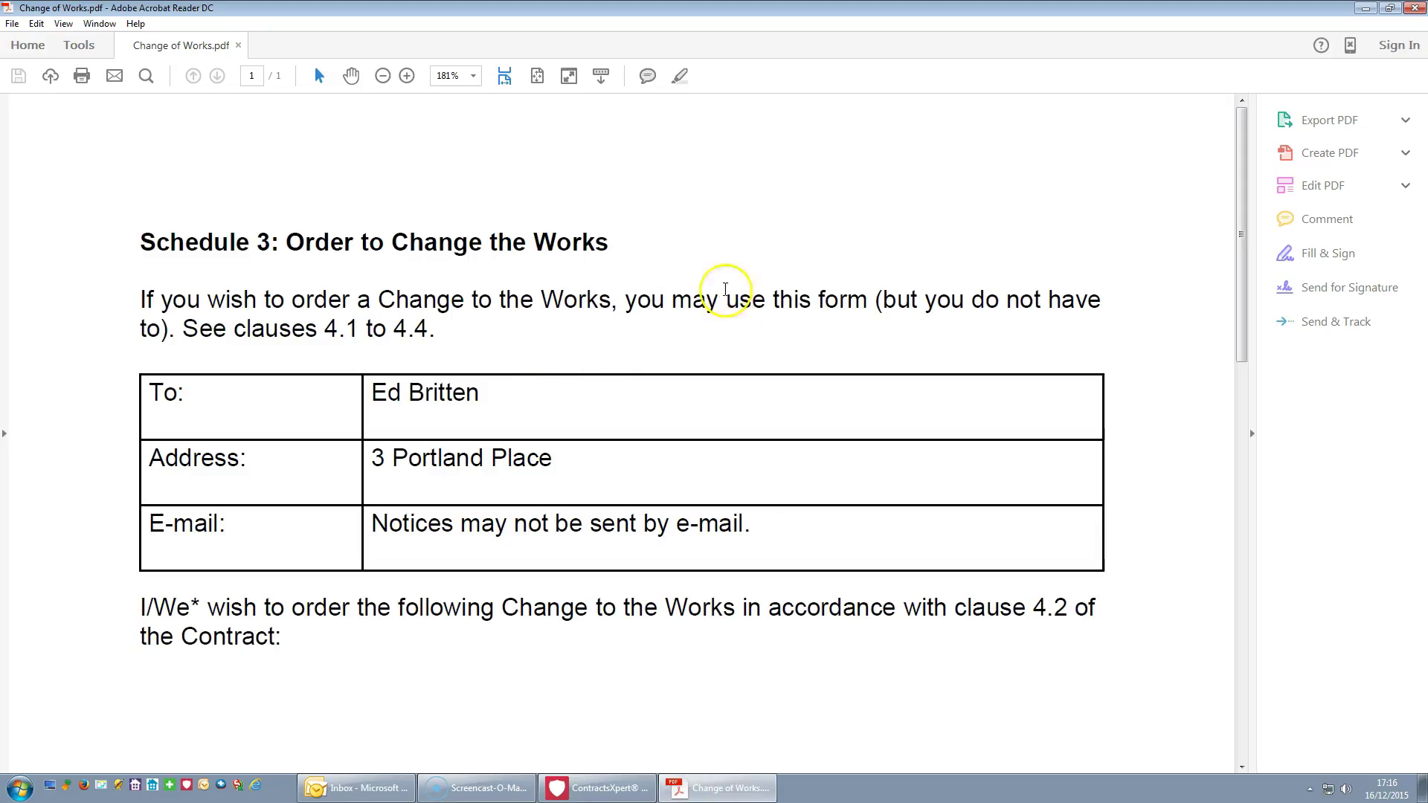
pyautogui.click(382, 75)
pyautogui.click(383, 75)
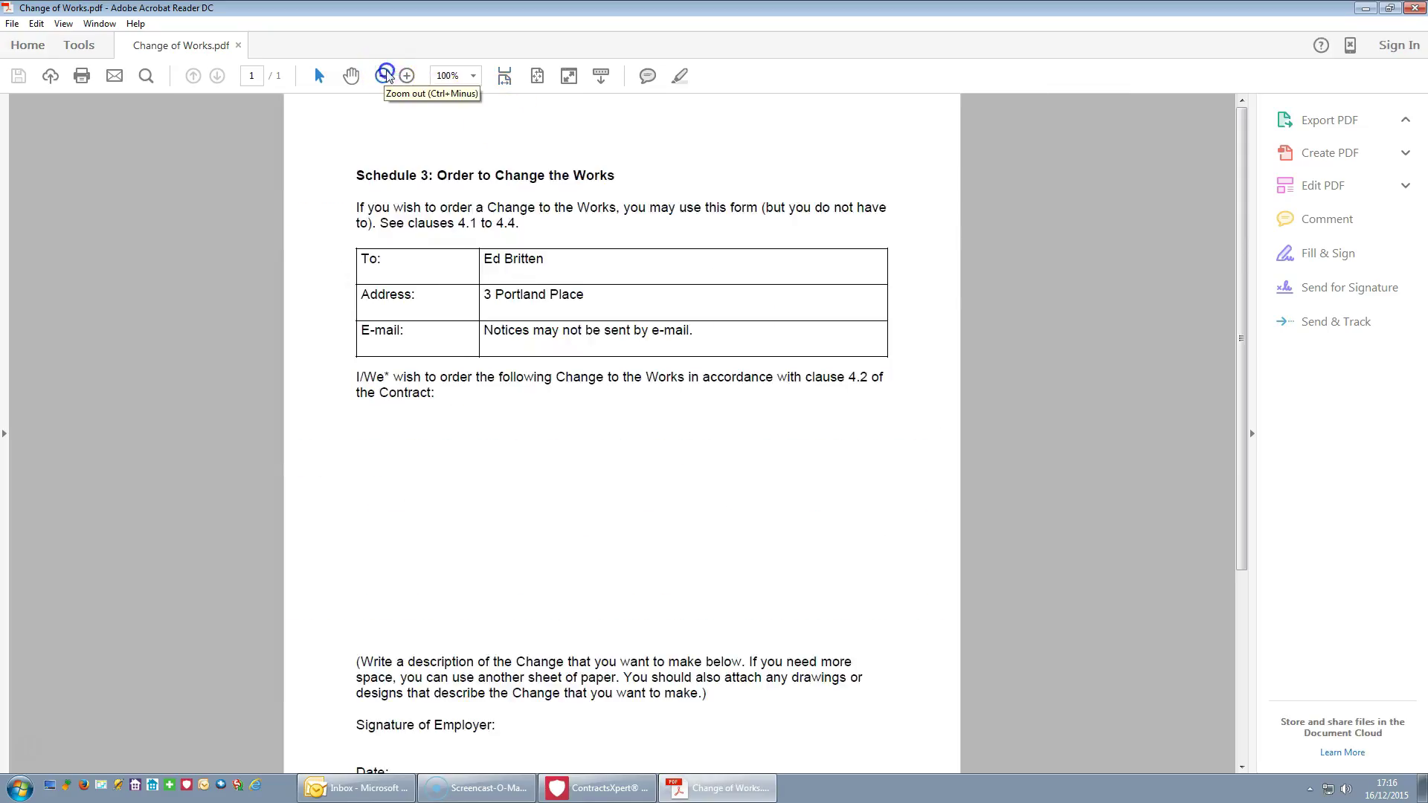
pyautogui.click(383, 75)
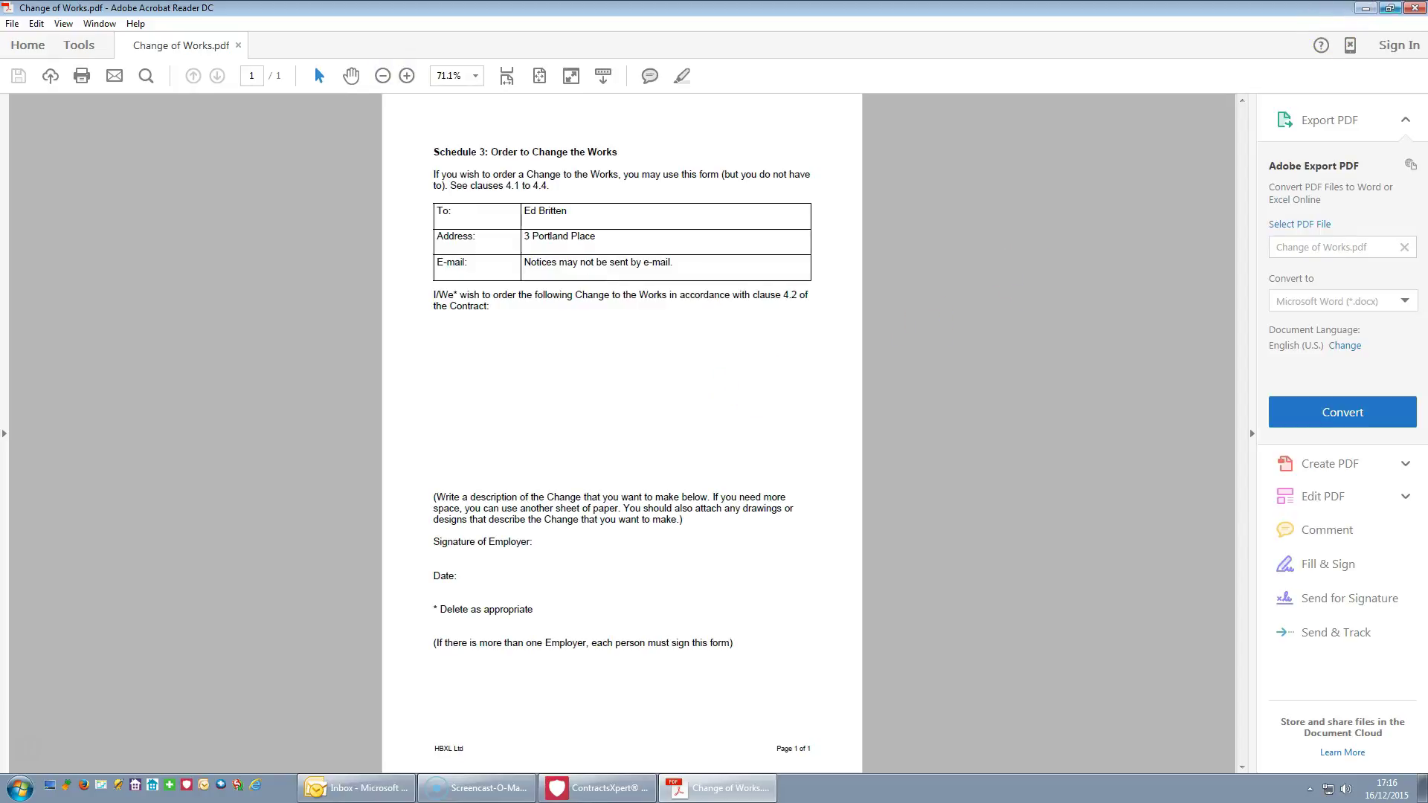
pyautogui.click(1414, 8)
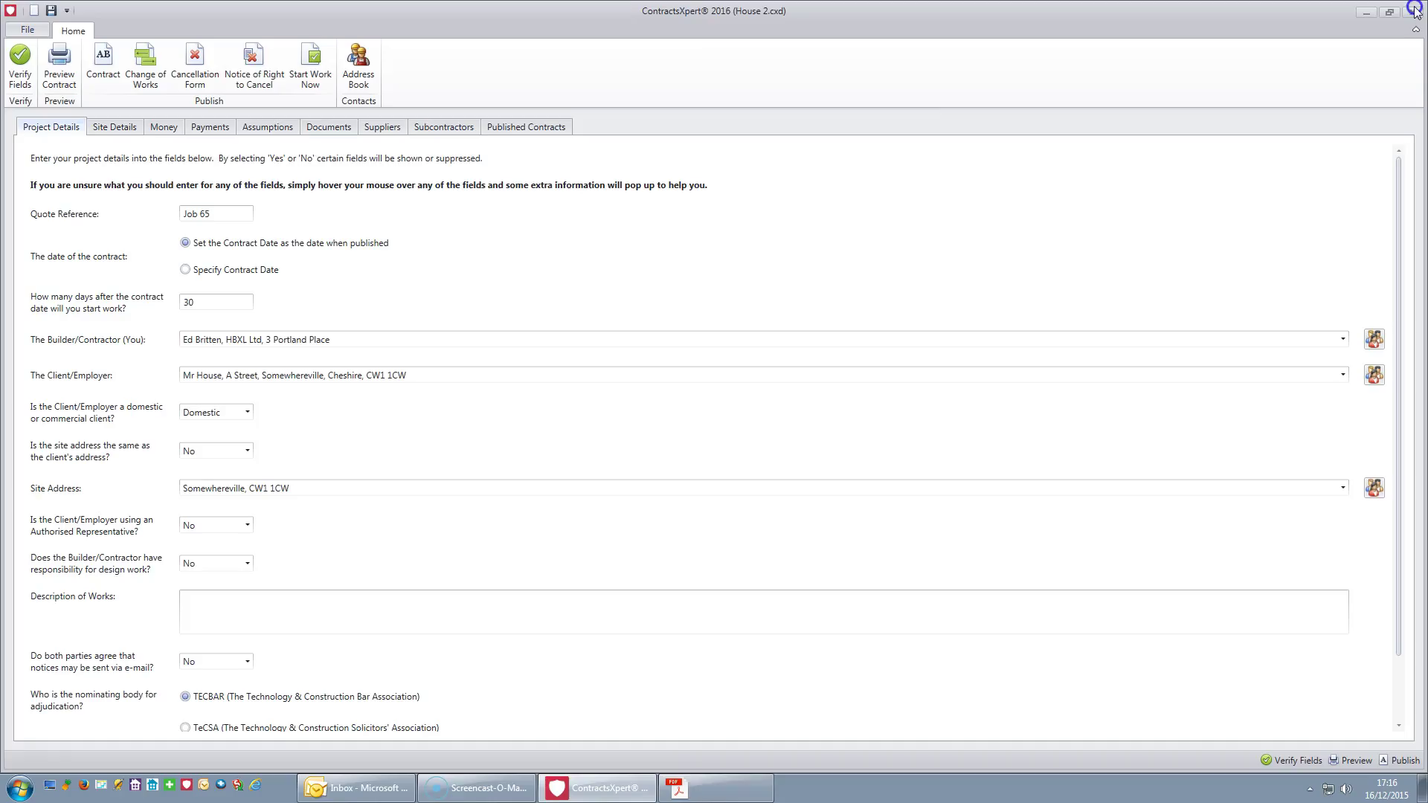
# Step: Publish the contract's cancellation form as Cancellation Form.pdf in My Contracts, and review the PDF before closing it
pyautogui.click(195, 78)
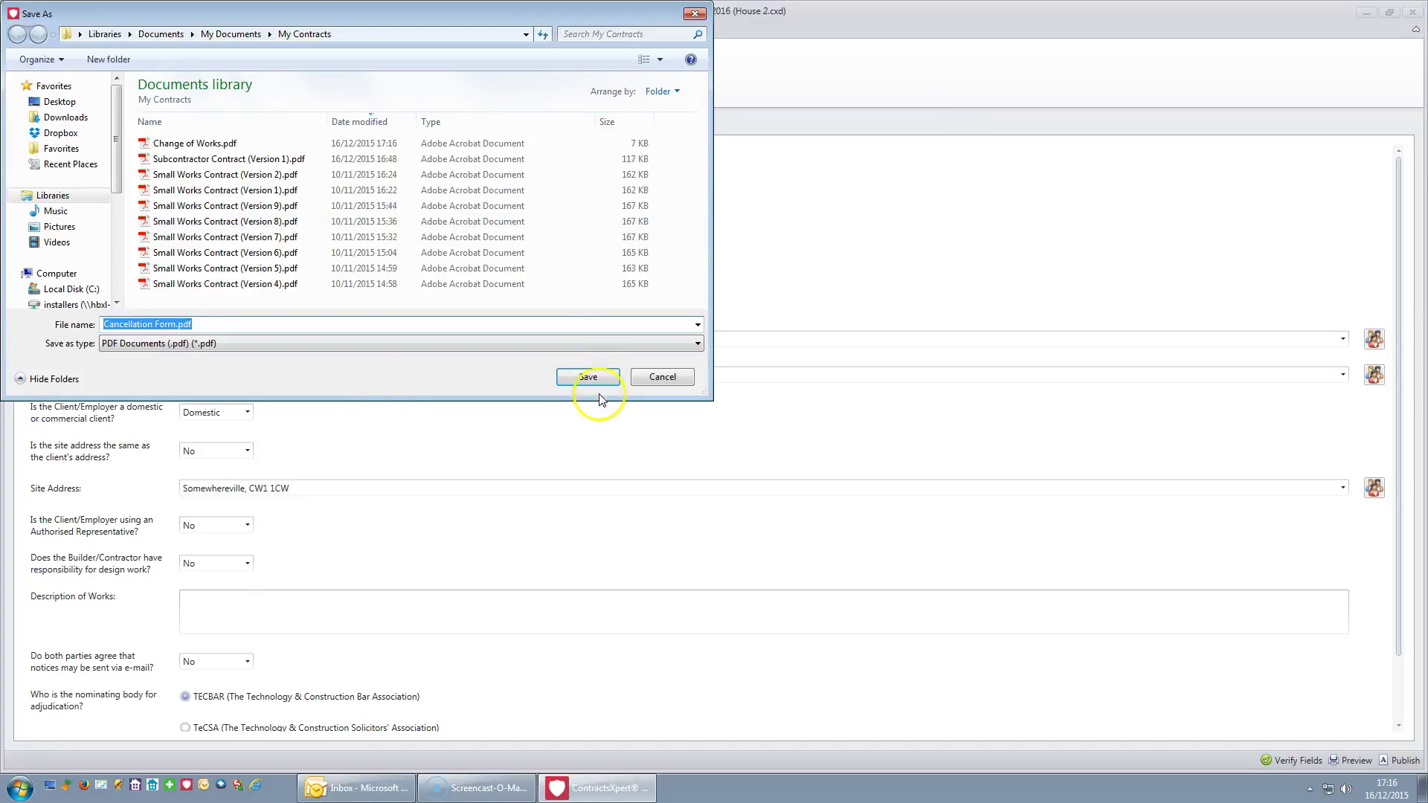
pyautogui.click(595, 376)
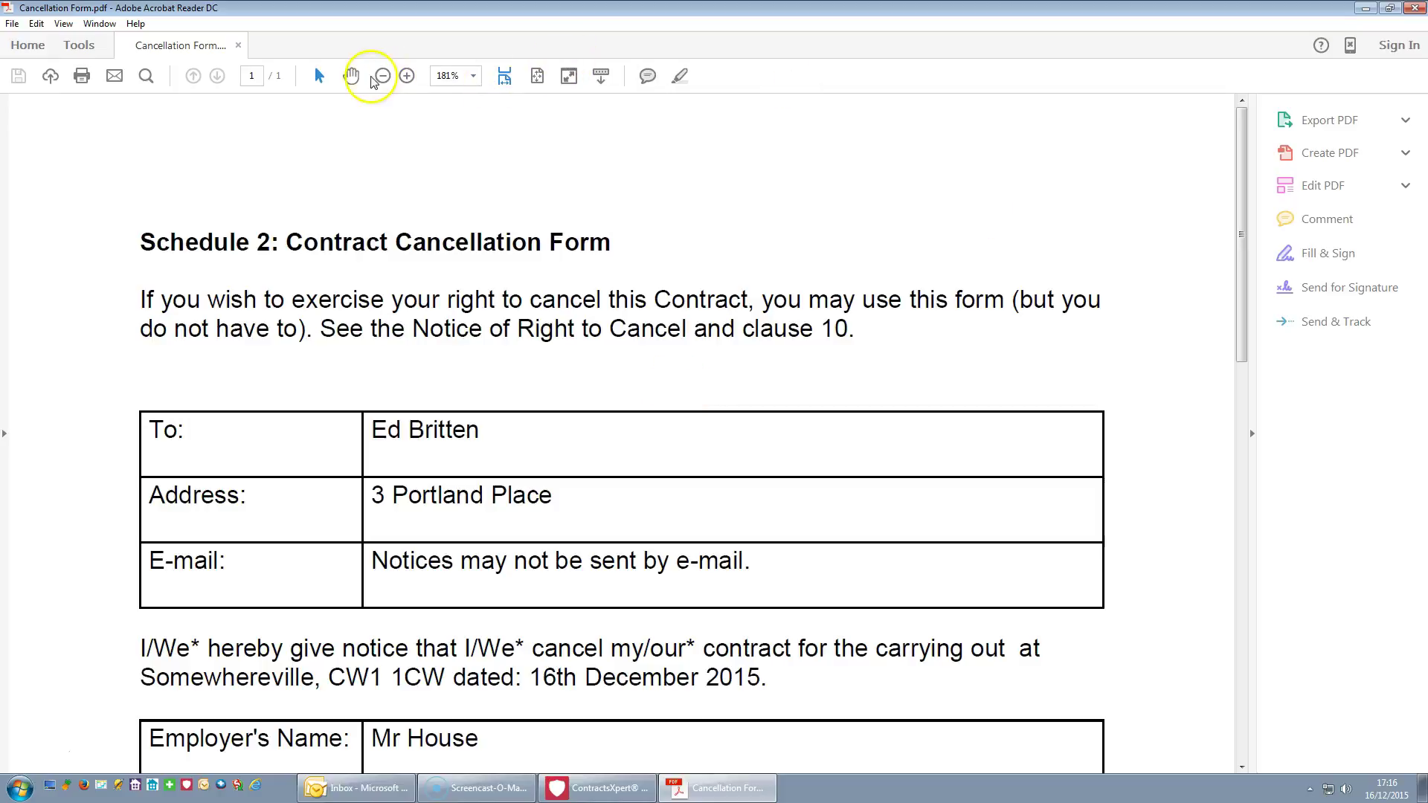
pyautogui.click(383, 77)
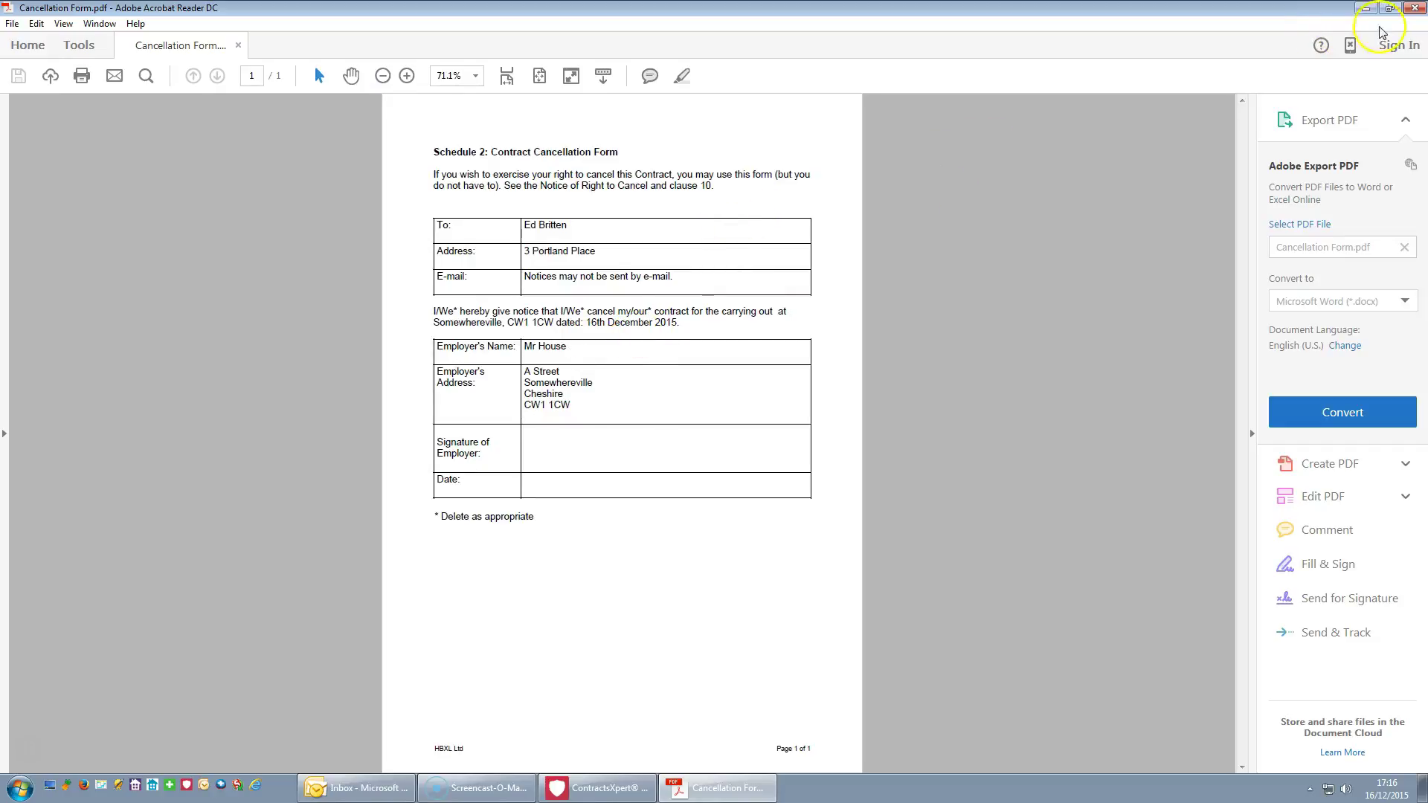
pyautogui.click(1414, 10)
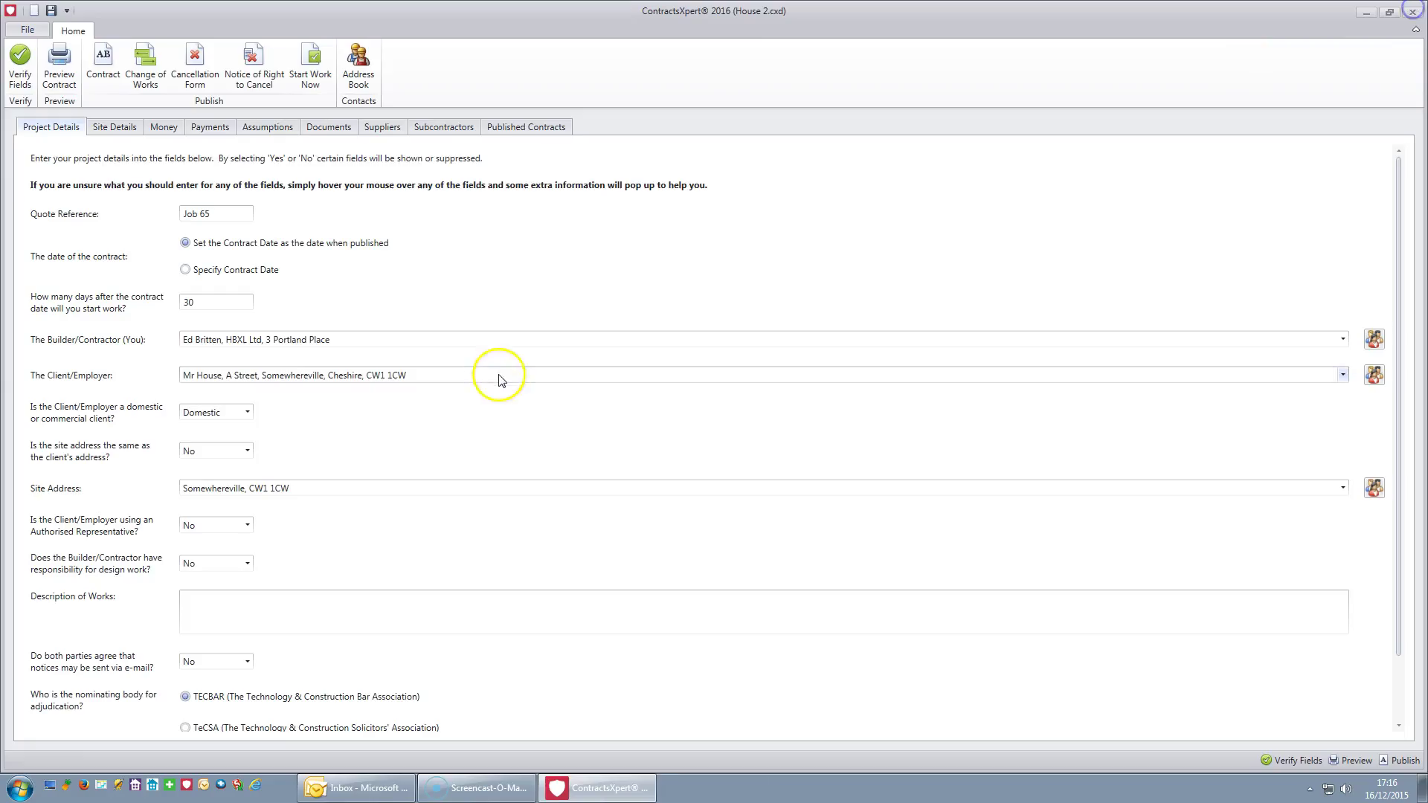
# Step: Publish the Notice of Right to Cancel as Notice of the Right to Cancel Form.pdf, and read through the PDF before closing it
pyautogui.click(264, 82)
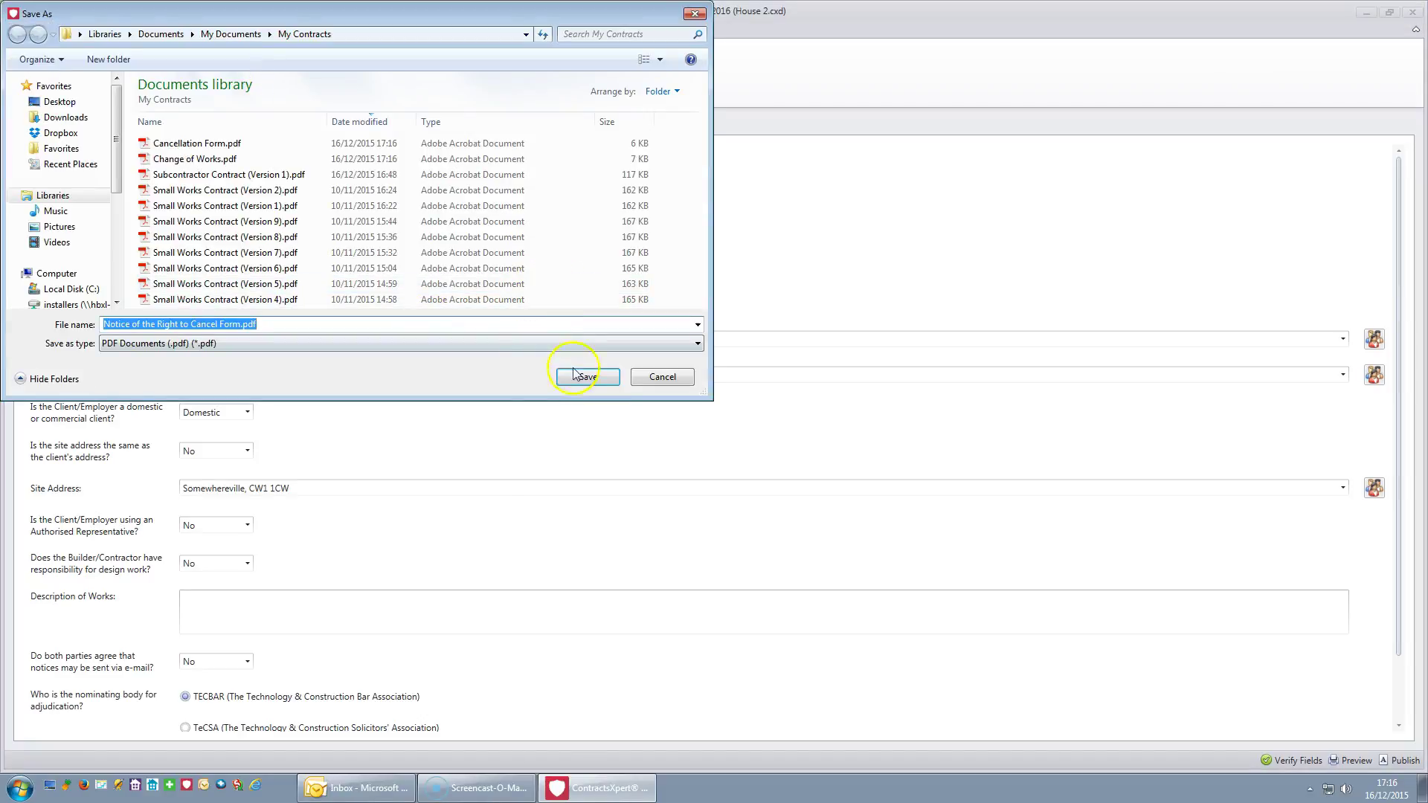
pyautogui.click(580, 374)
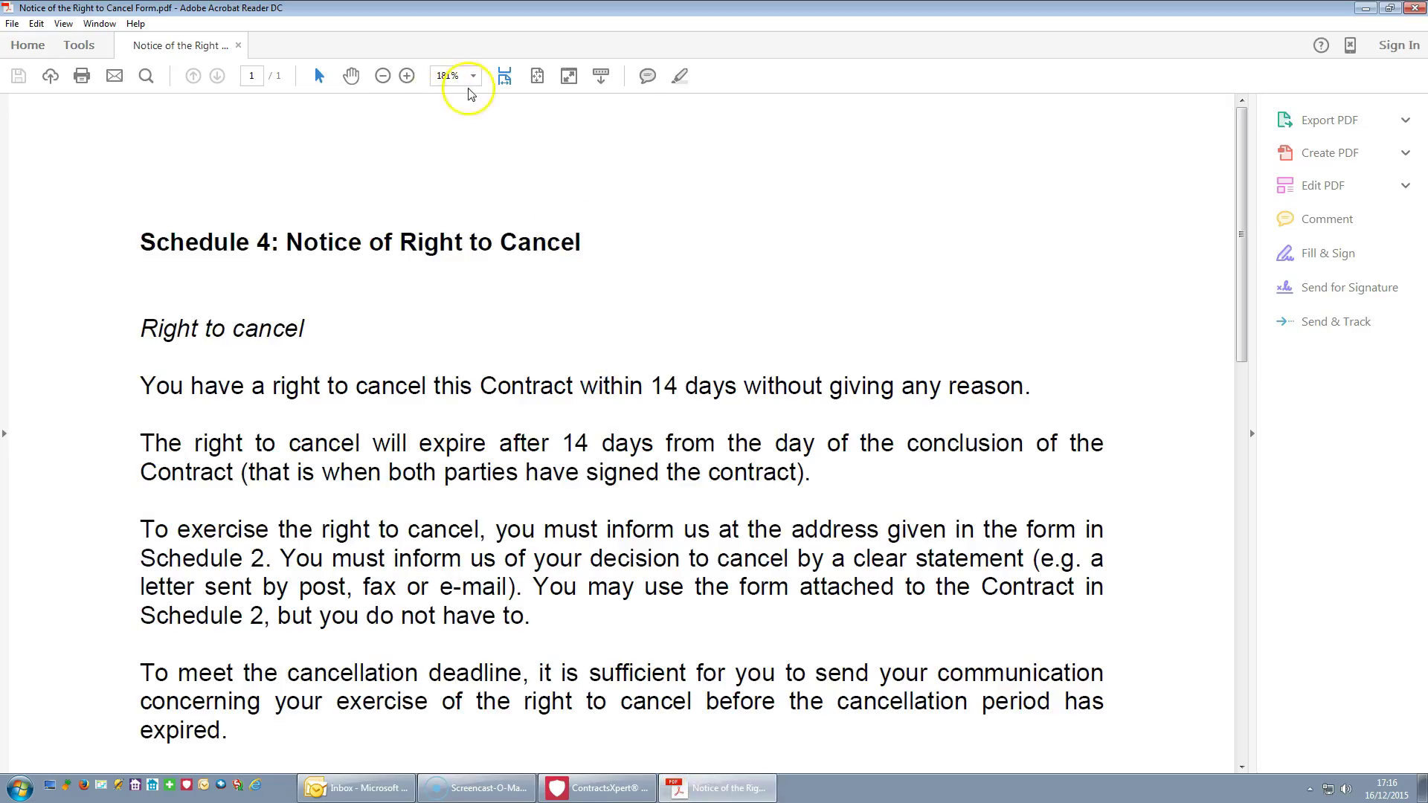
pyautogui.click(391, 83)
pyautogui.click(392, 84)
pyautogui.click(391, 84)
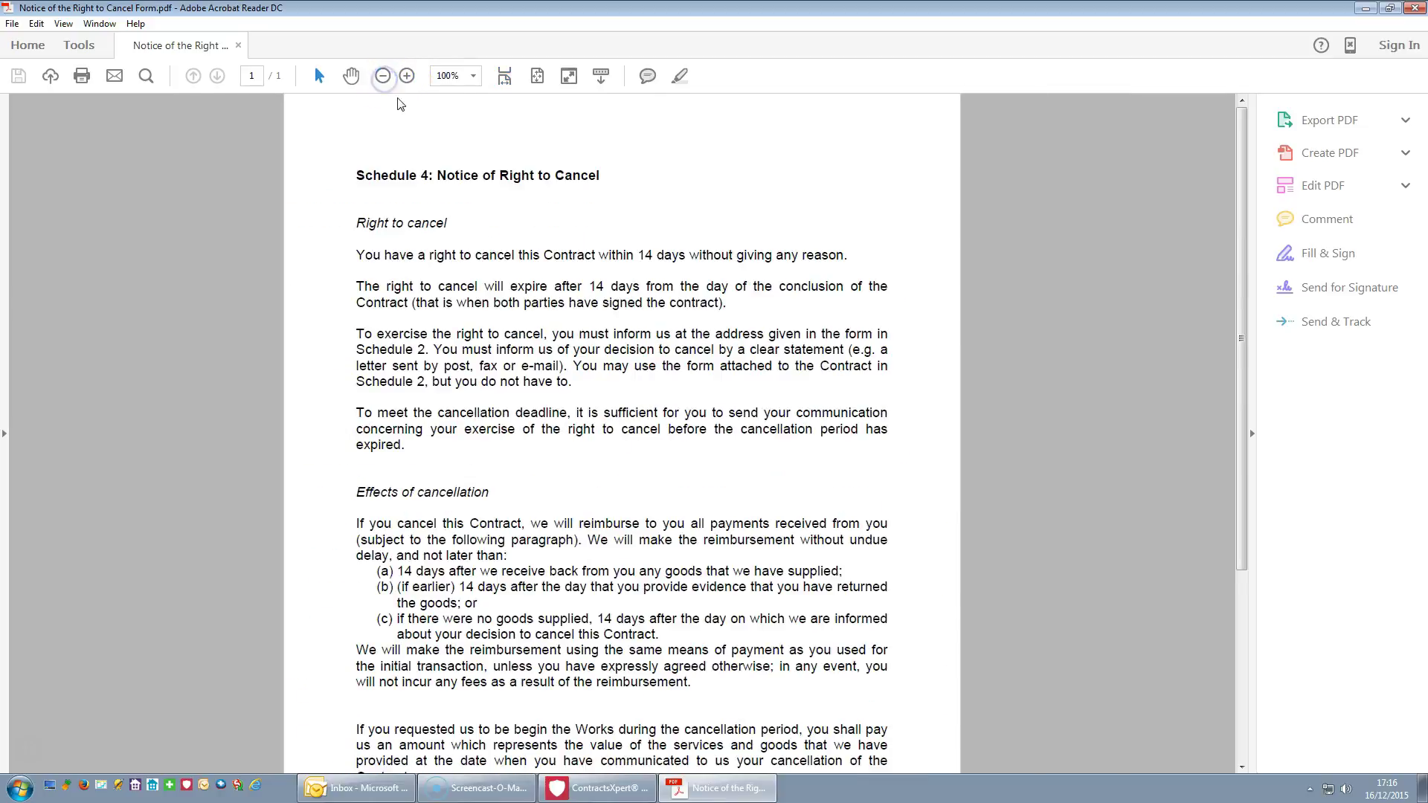
pyautogui.click(384, 76)
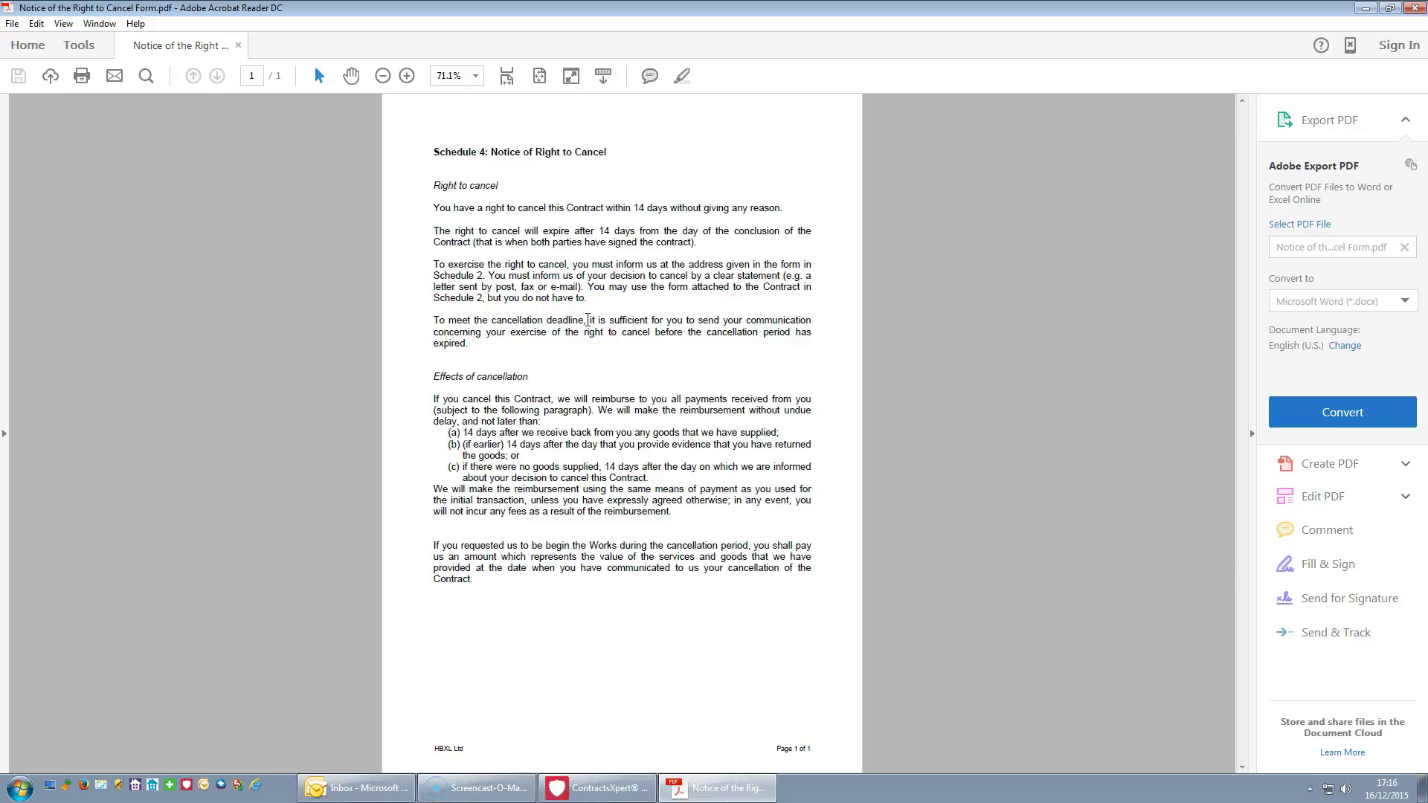
pyautogui.click(513, 328)
pyautogui.click(1414, 8)
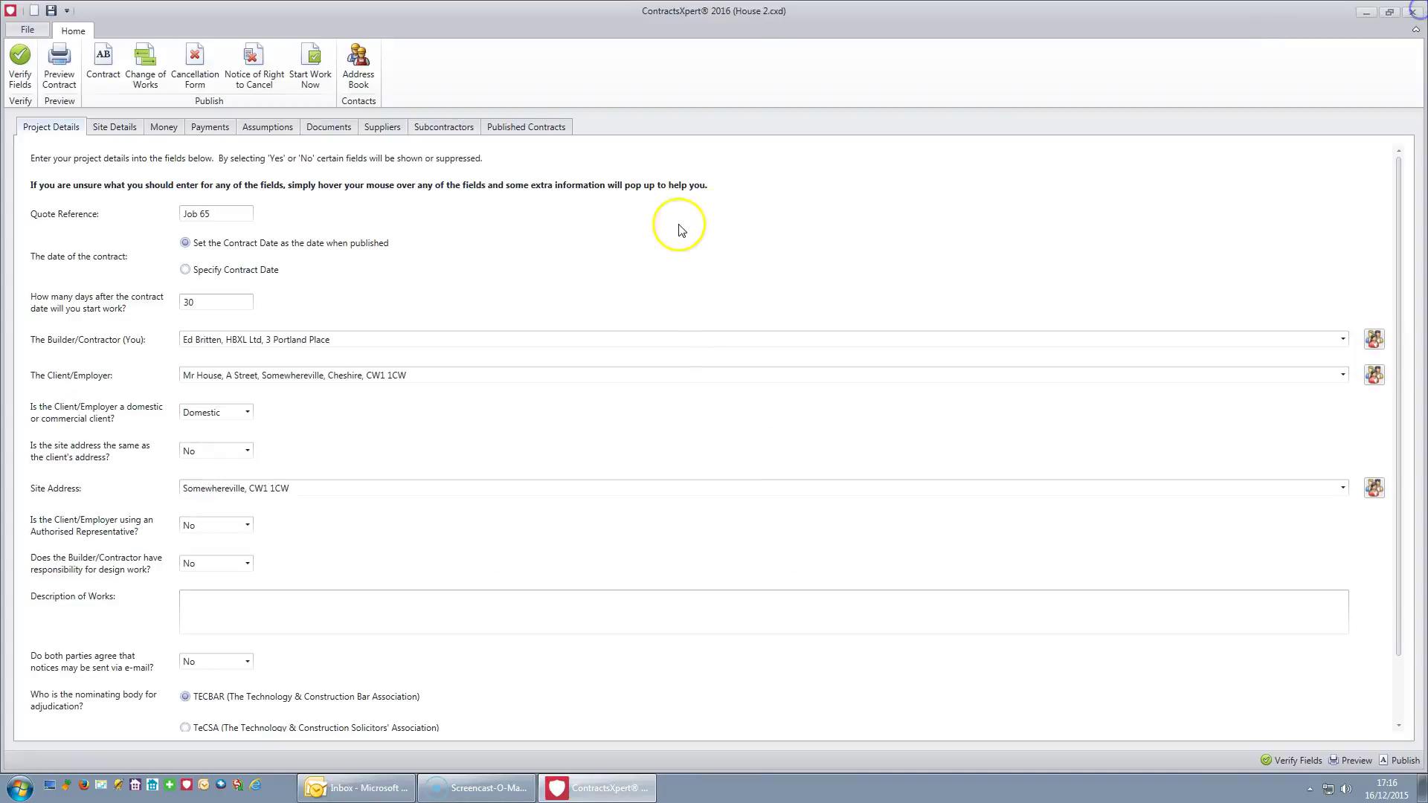
# Step: Publish the Start Work Now document as Start Work Now Form.pdf in My Contracts, and read through the PDF before closing it
pyautogui.click(319, 83)
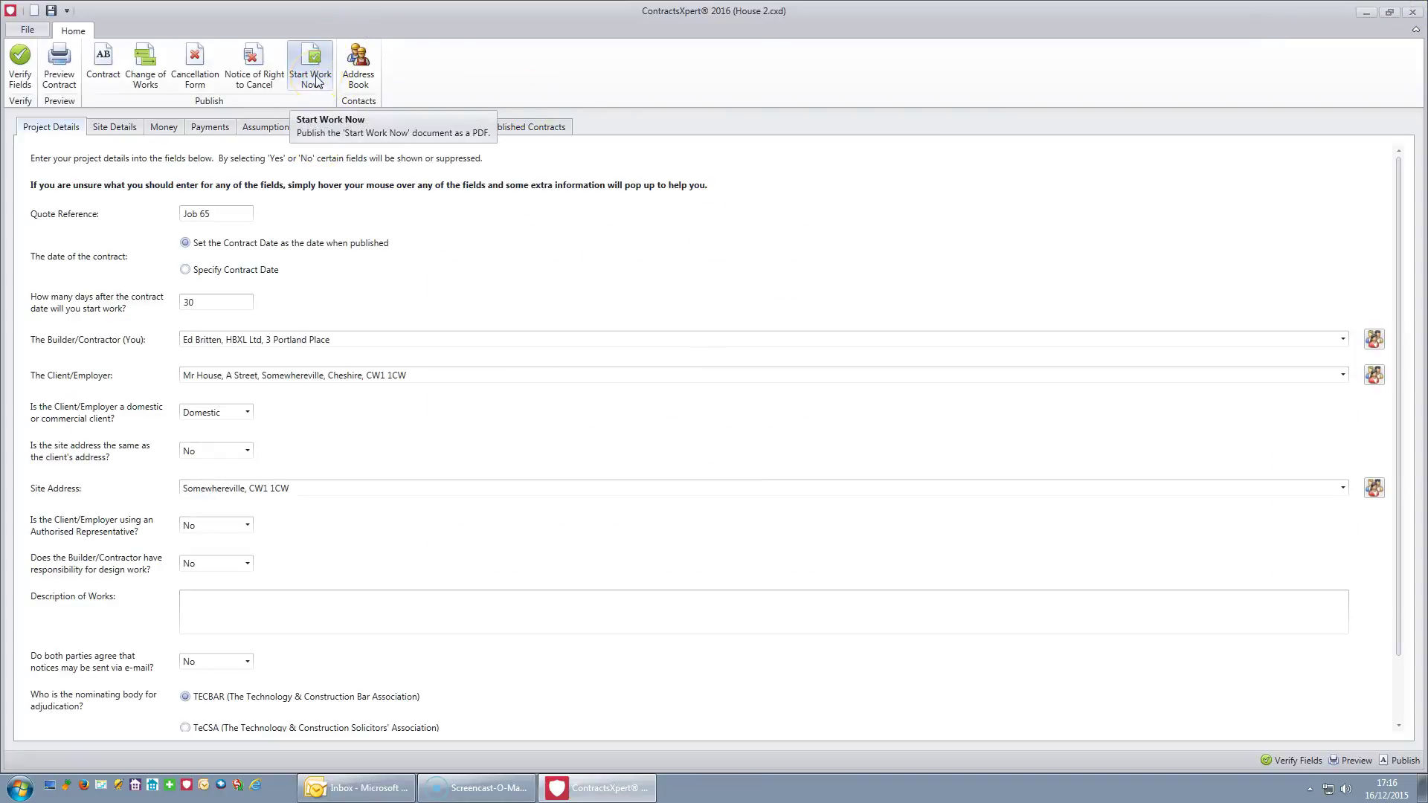
pyautogui.click(316, 81)
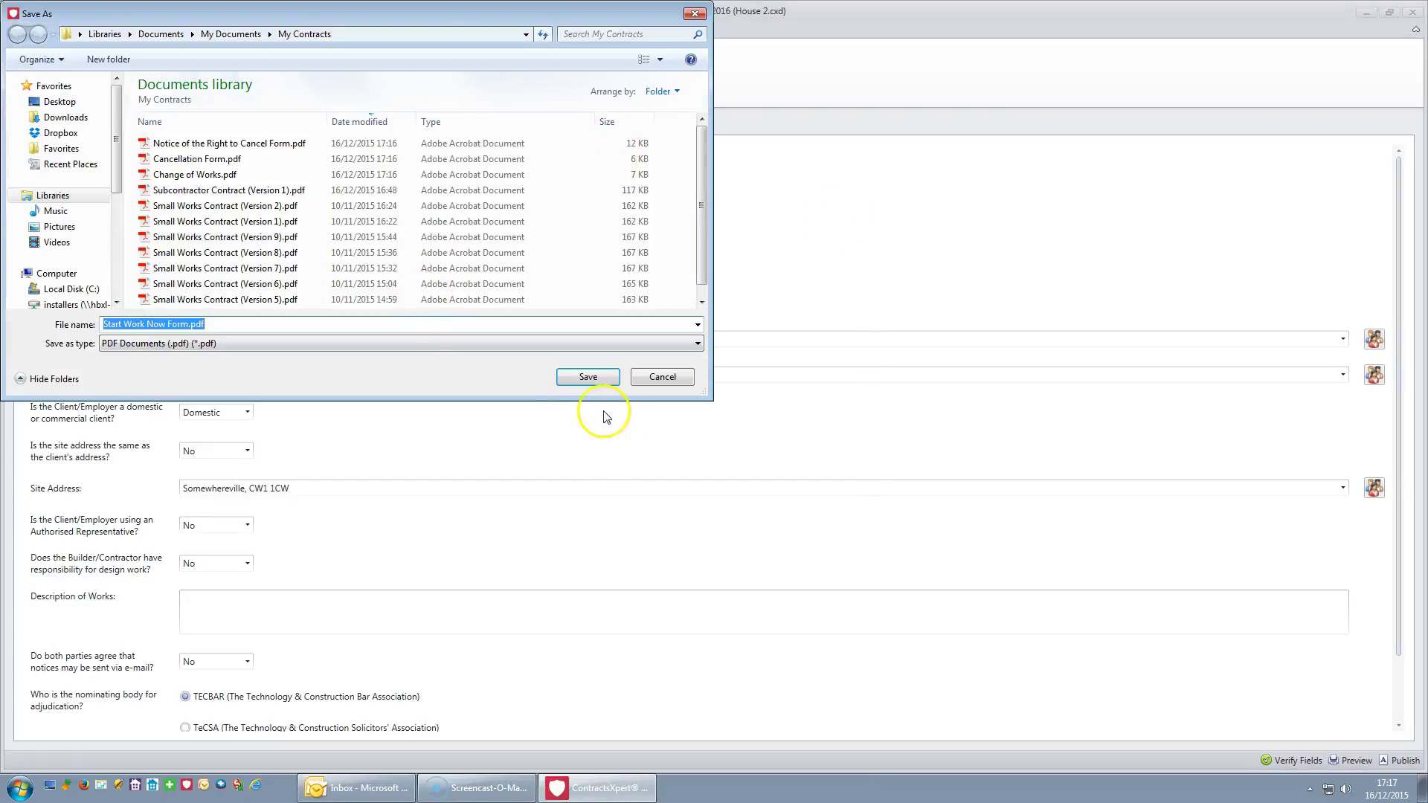
pyautogui.click(591, 376)
pyautogui.click(382, 76)
pyautogui.click(382, 75)
pyautogui.click(382, 75)
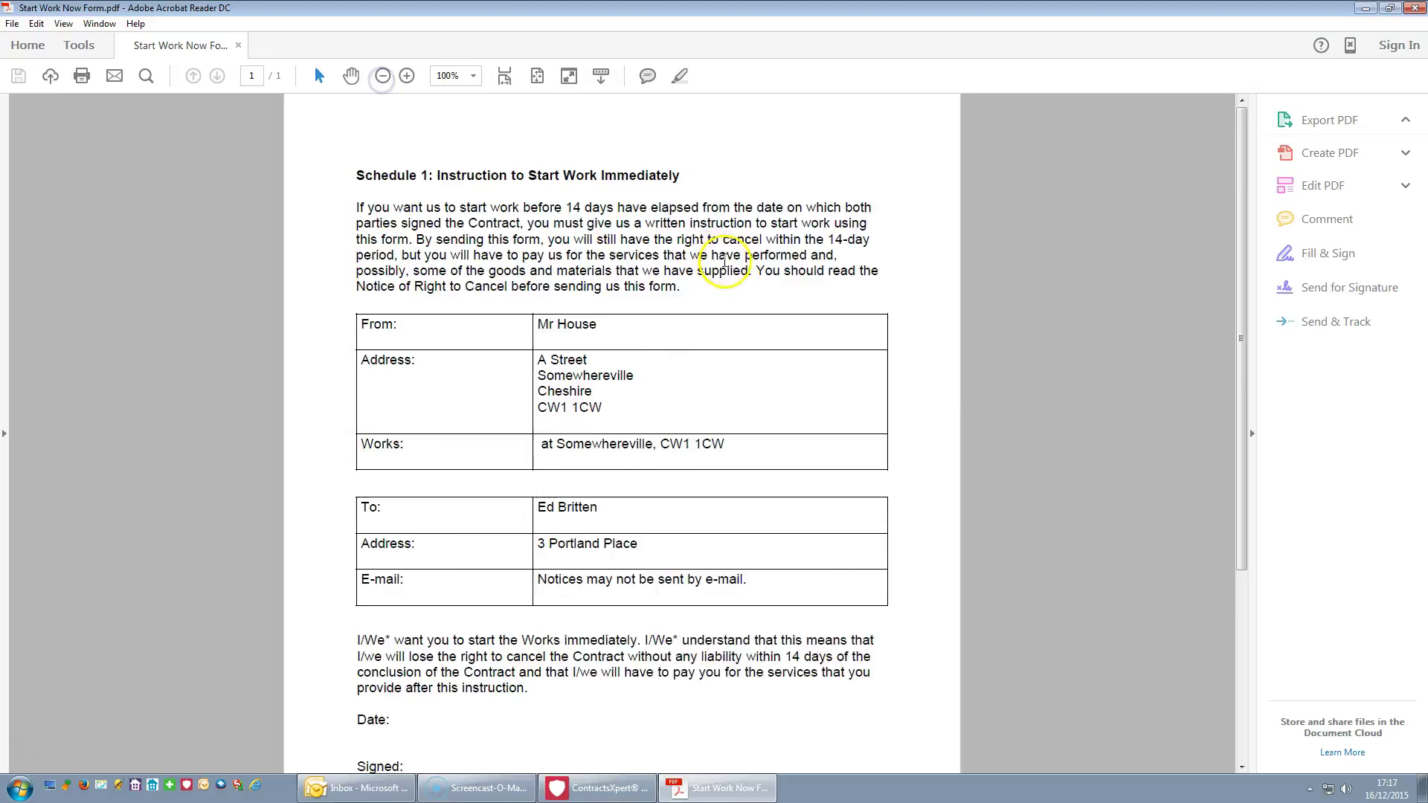
pyautogui.scroll(-4, 722, 258)
pyautogui.click(382, 75)
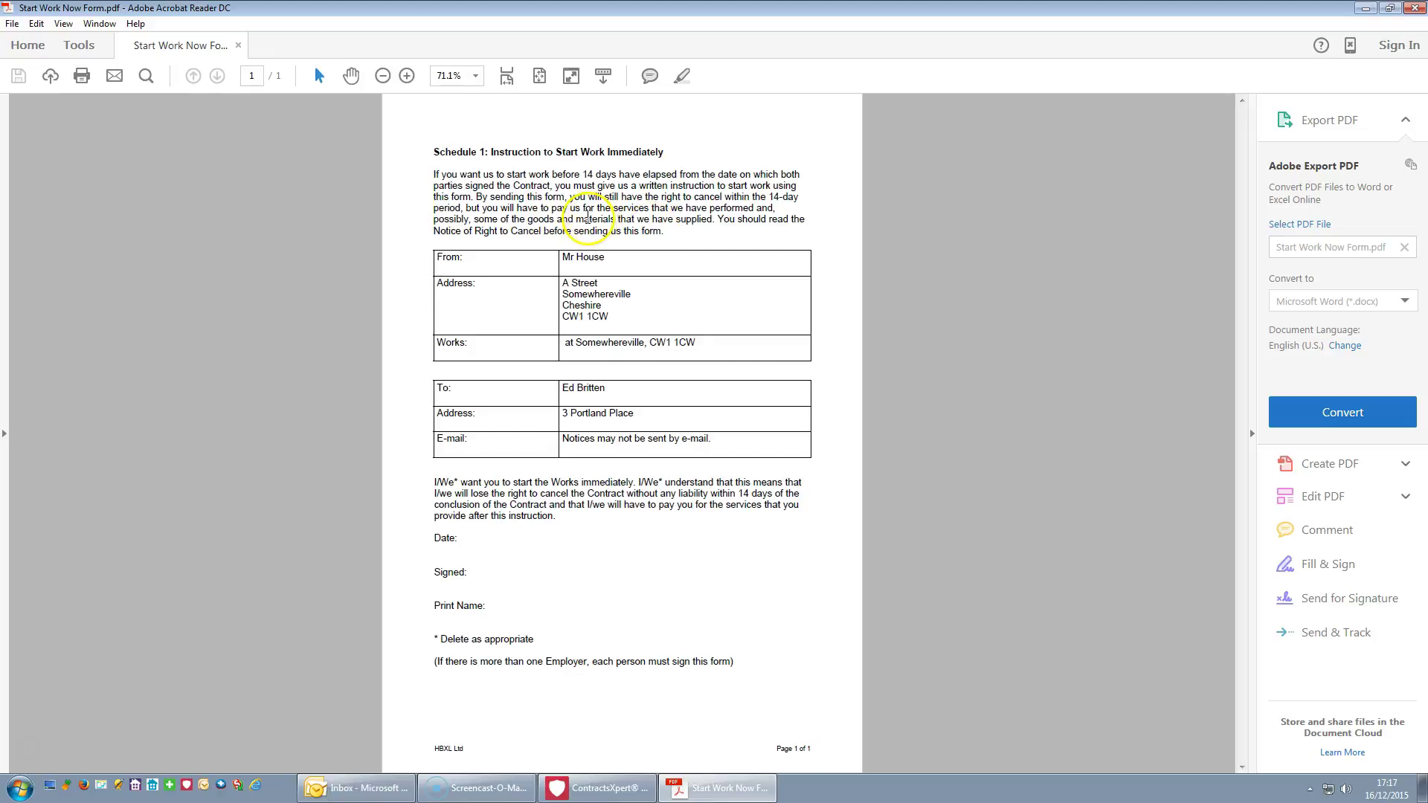
pyautogui.click(1416, 8)
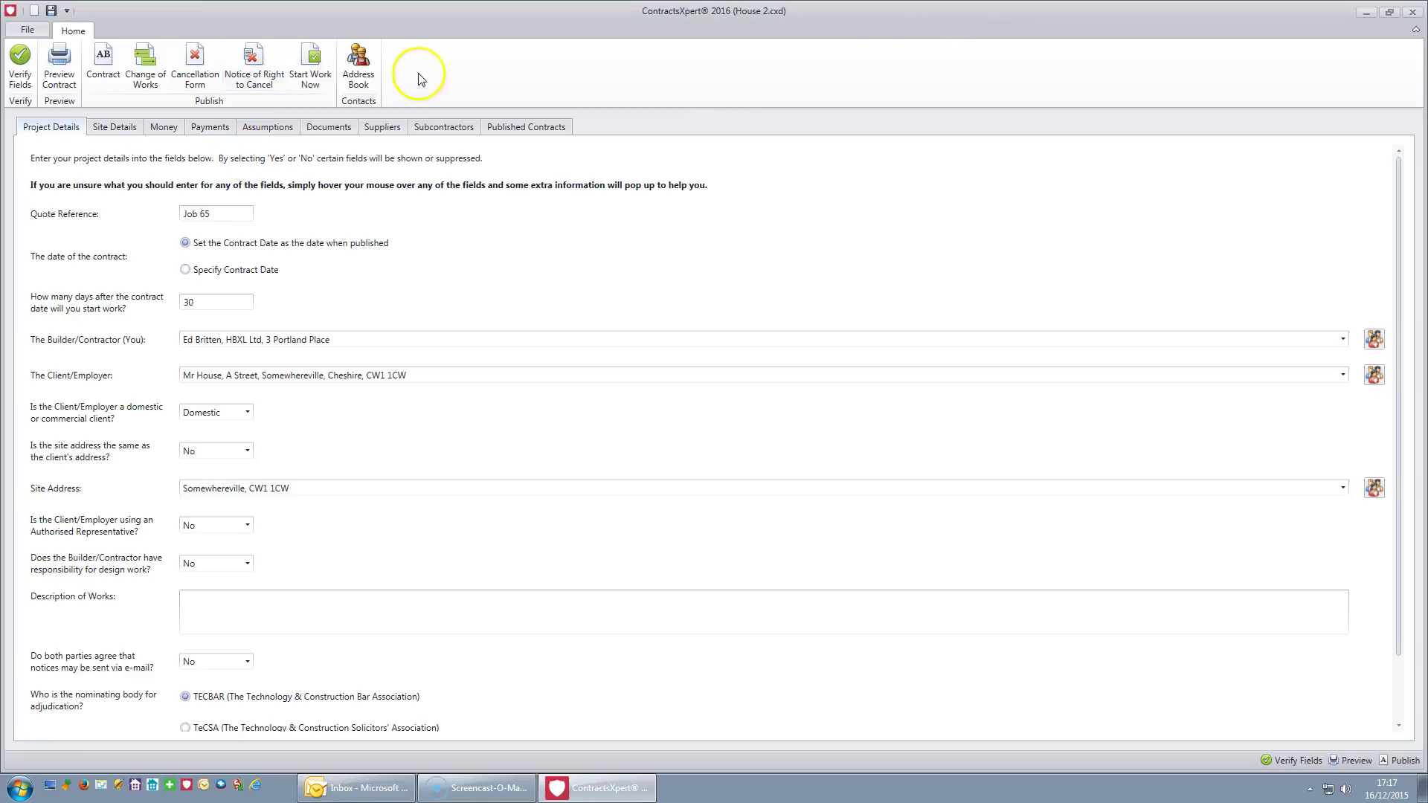
# Step: Browse the contacts in the address book and examine its Outlook and ContractsXpert v.2 synchronisation options
pyautogui.click(358, 79)
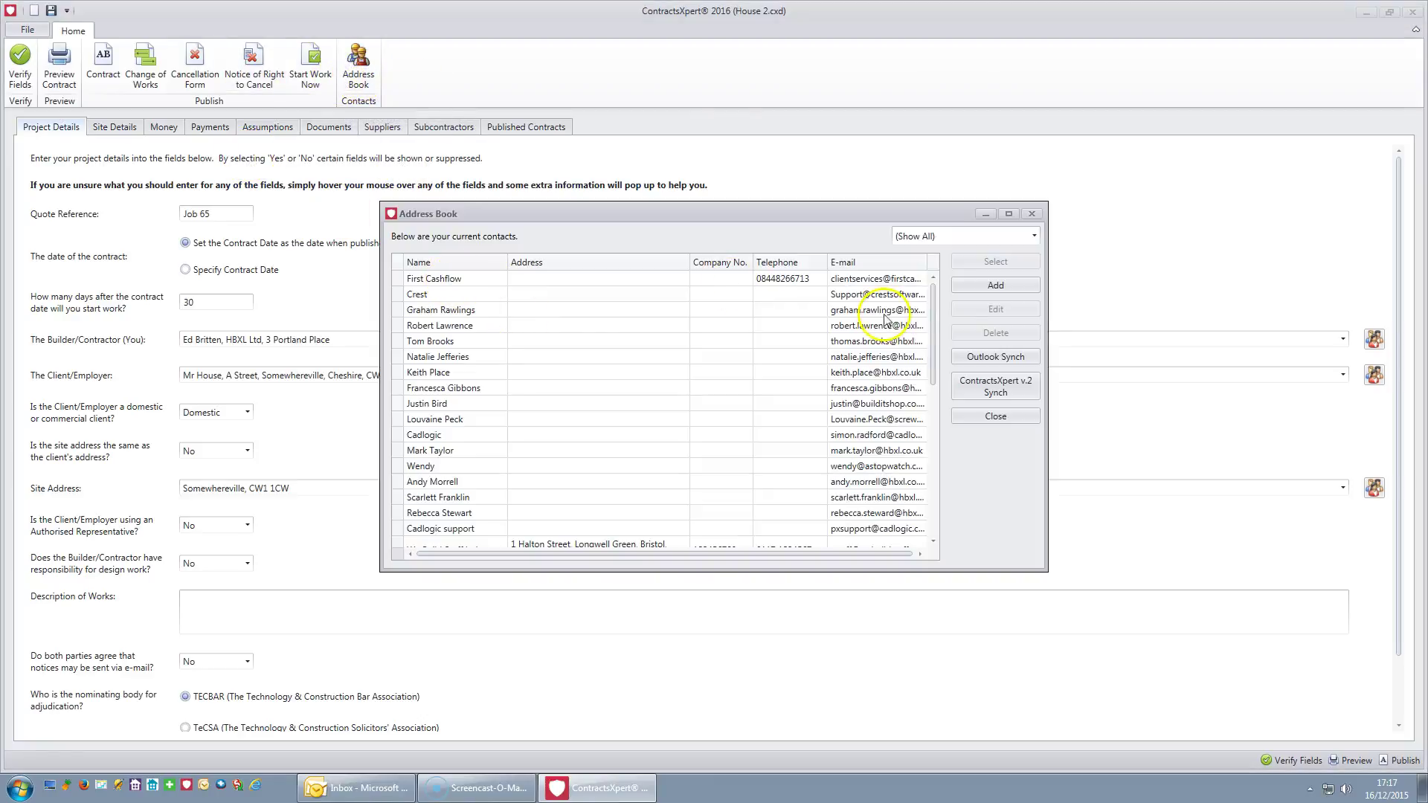
pyautogui.moveTo(932, 368); pyautogui.dragTo(941, 447)
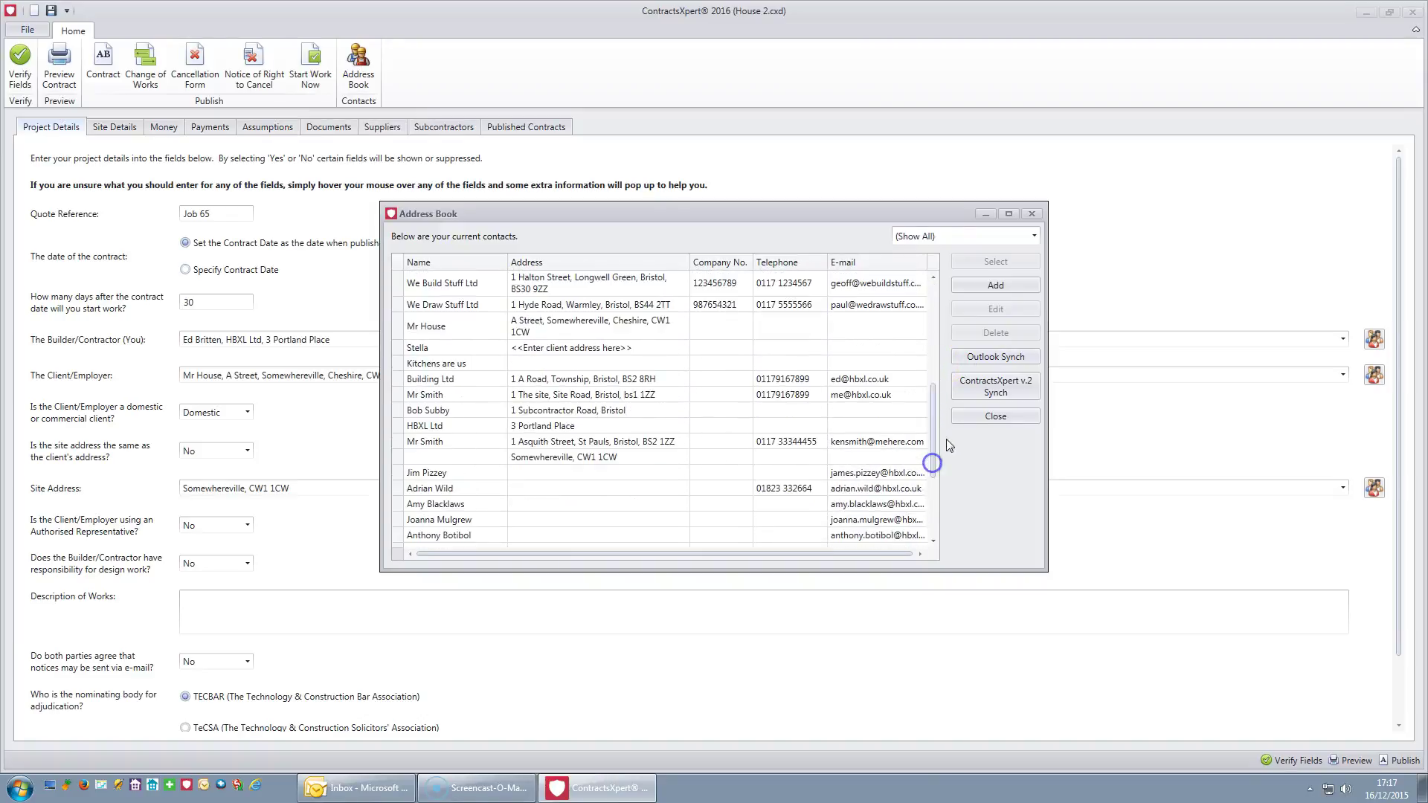
pyautogui.click(982, 359)
pyautogui.click(1006, 395)
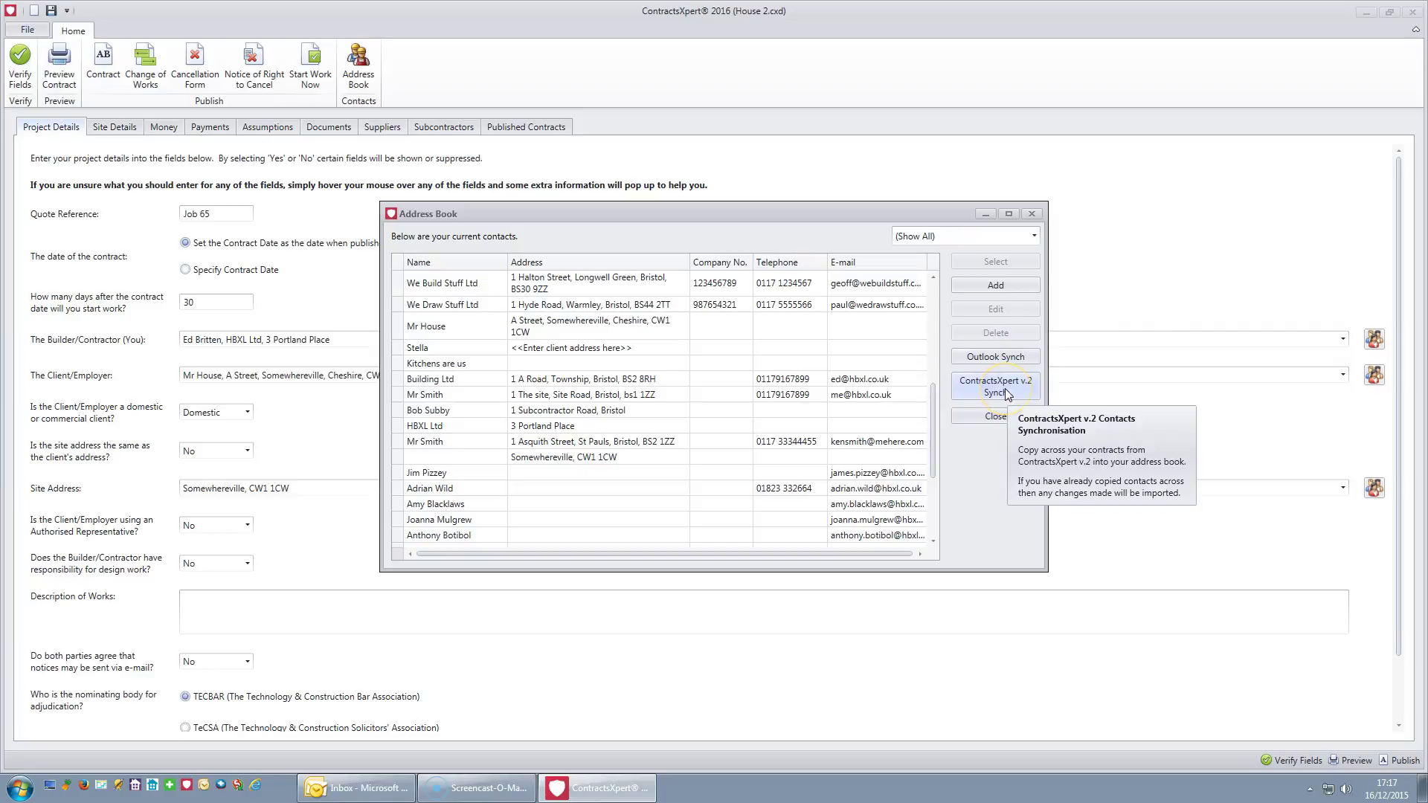
pyautogui.click(1025, 392)
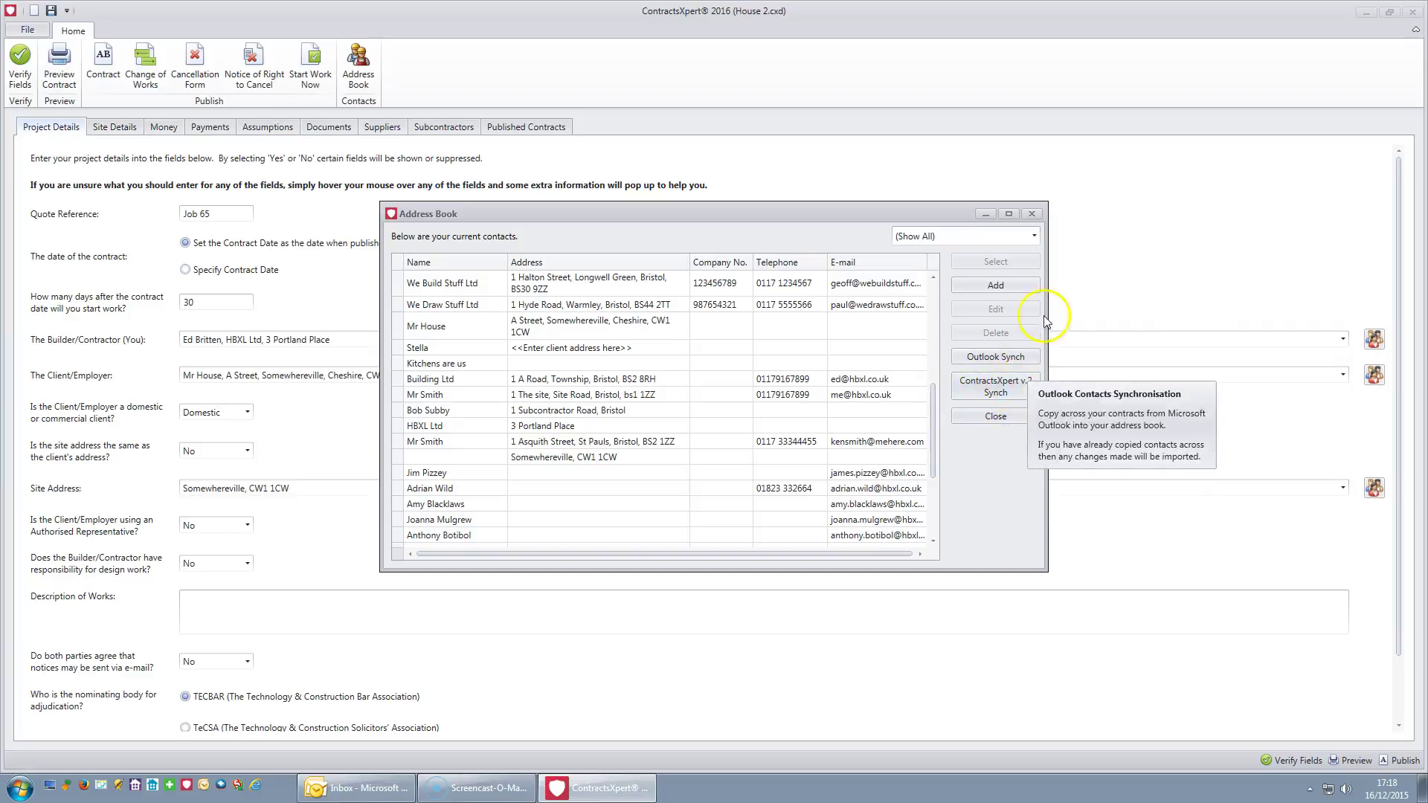
pyautogui.click(1031, 215)
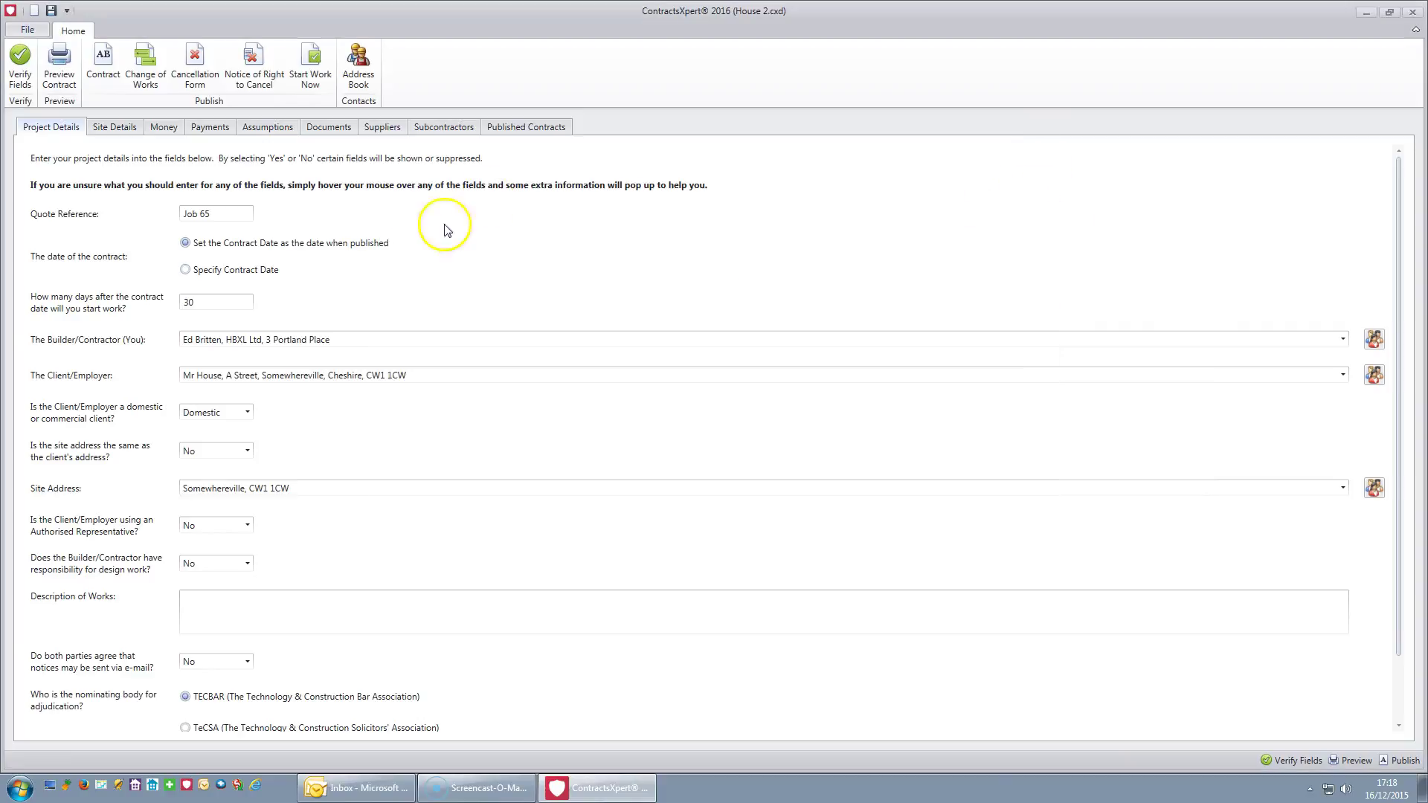
# Step: Replace the company logo with the blue guitar image from the Pictures library, and close the logo settings
pyautogui.click(34, 32)
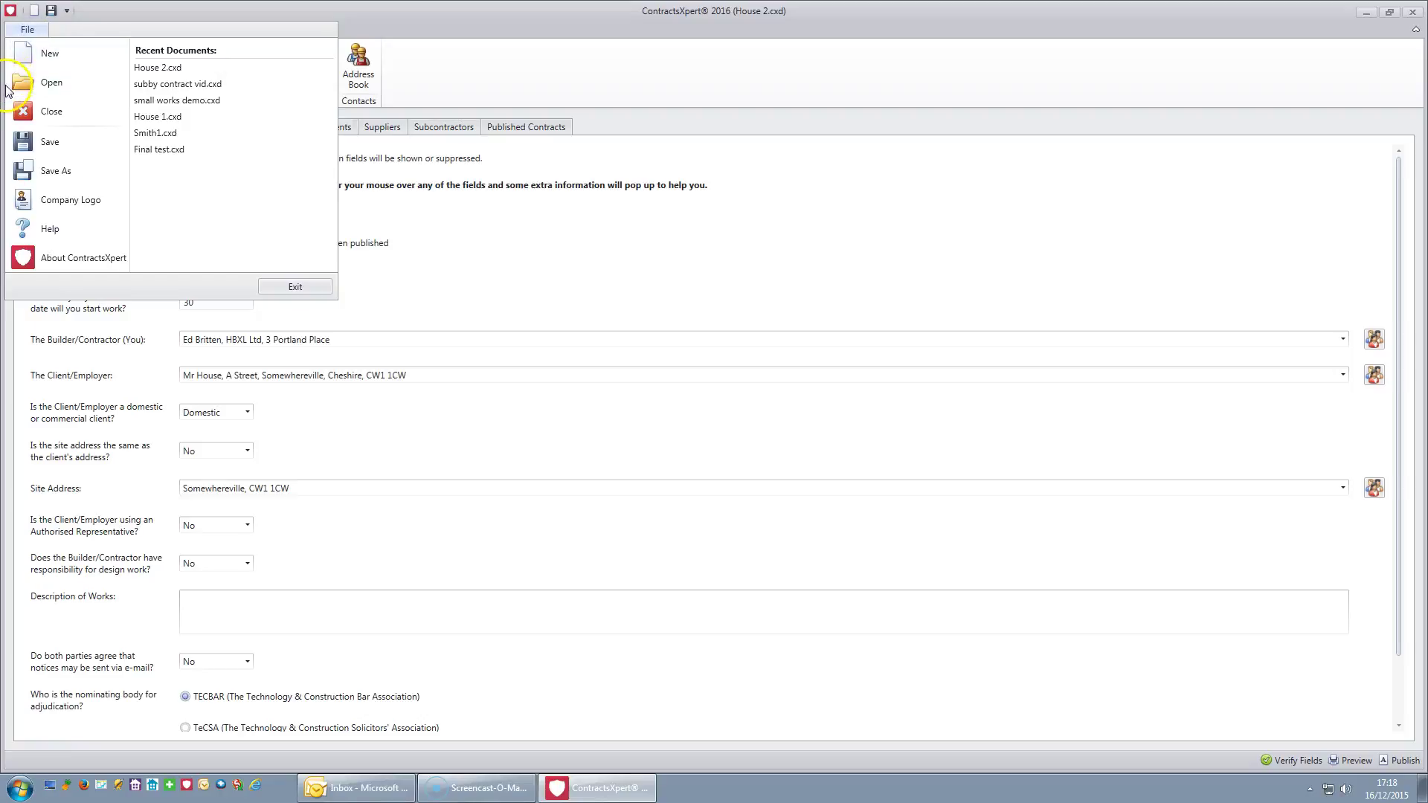
pyautogui.click(74, 201)
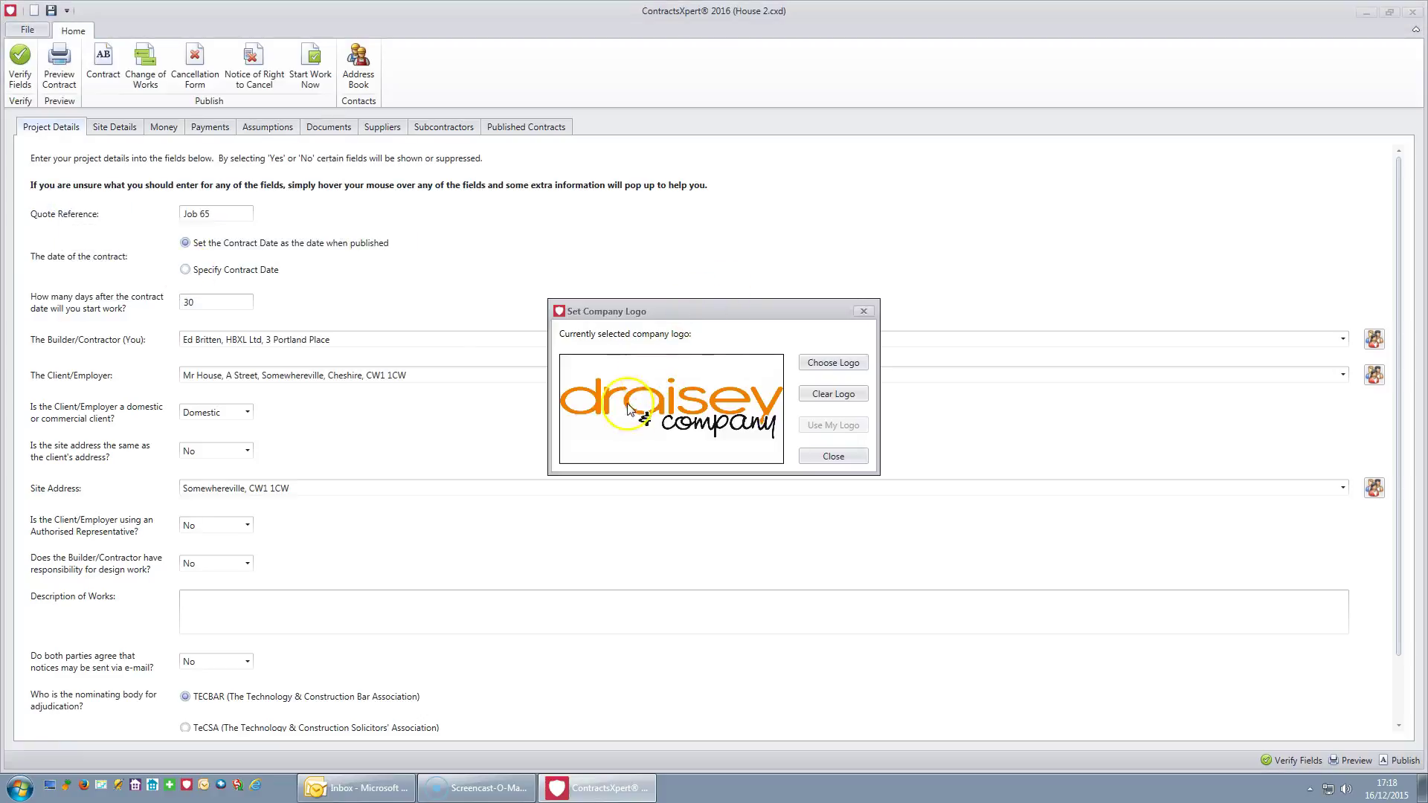
pyautogui.click(835, 362)
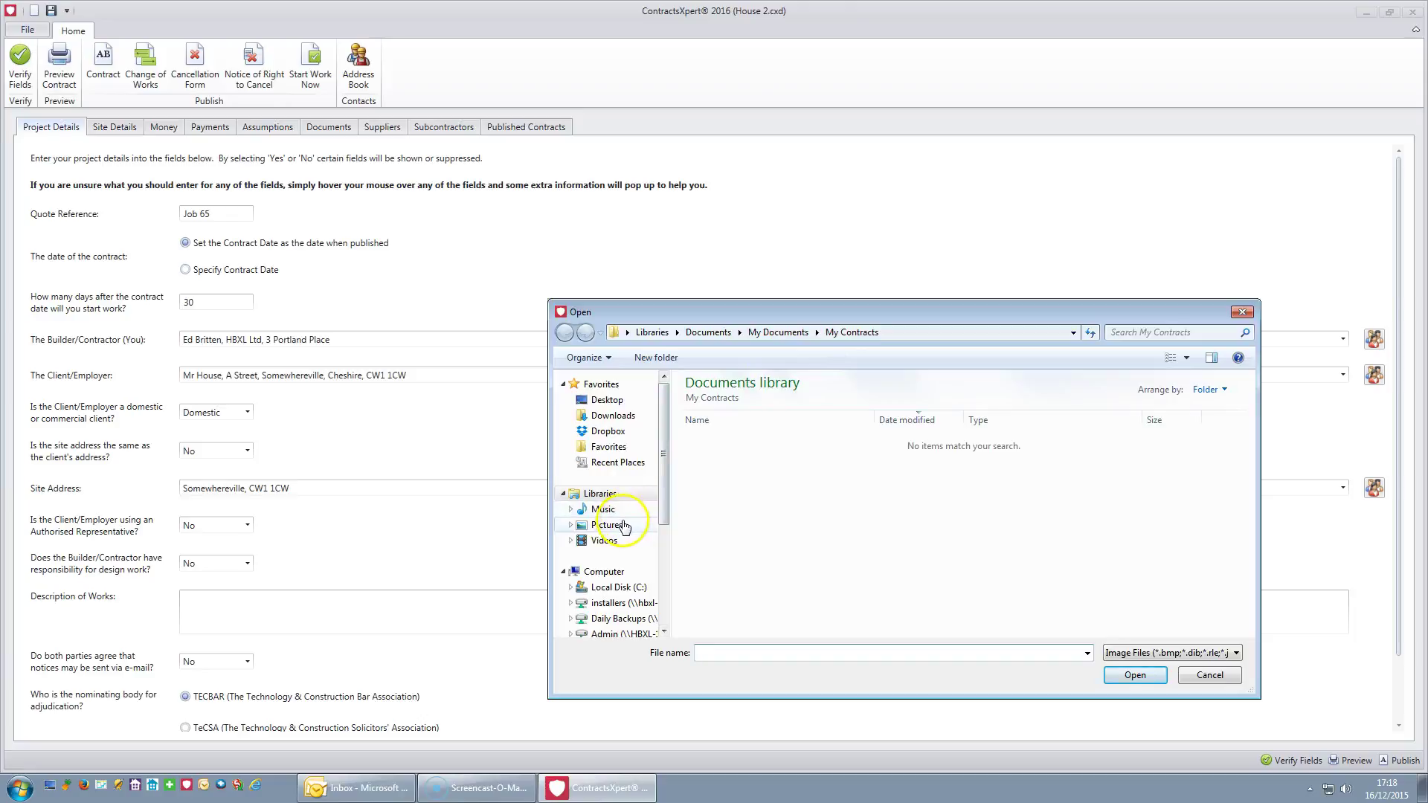
pyautogui.click(606, 525)
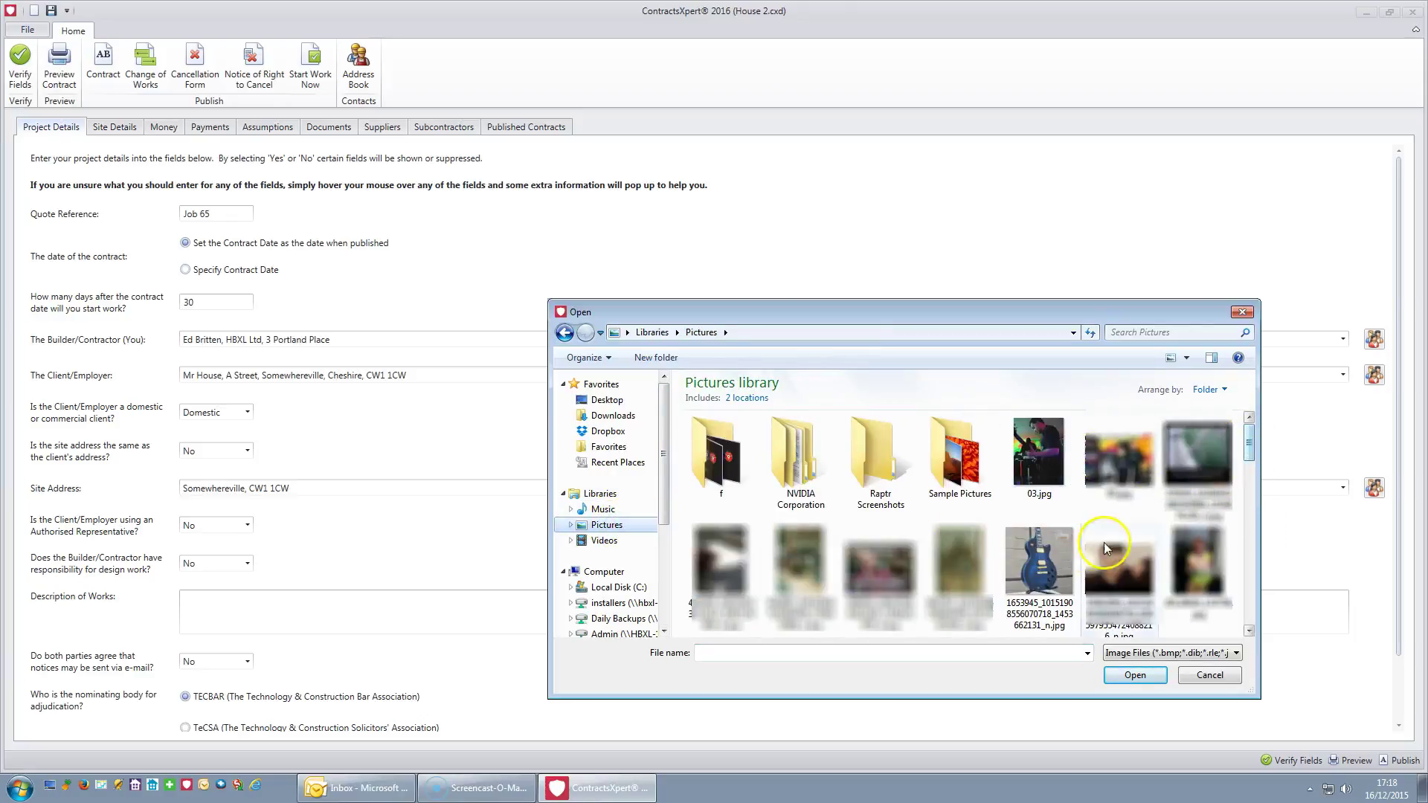
pyautogui.click(1039, 565)
pyautogui.click(1132, 675)
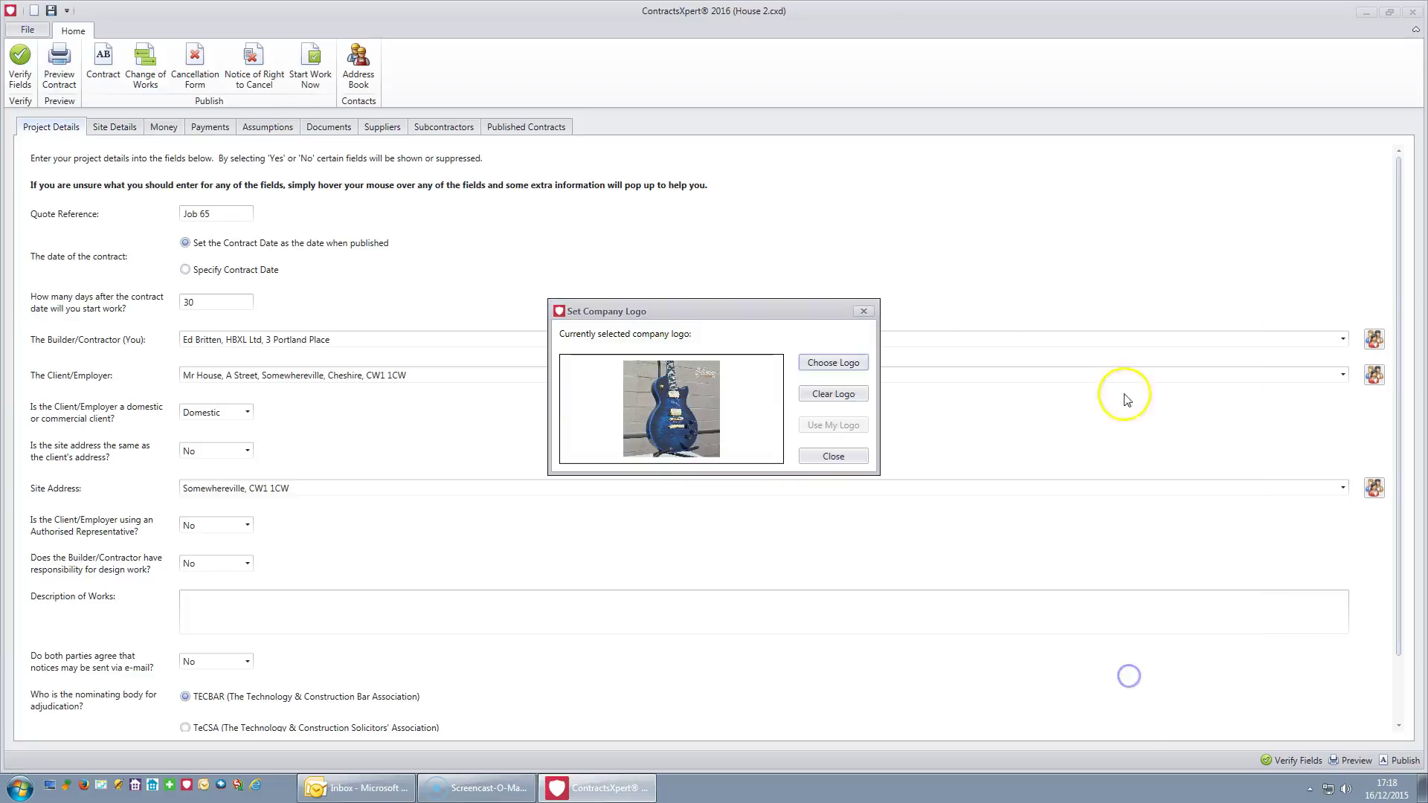
pyautogui.click(833, 457)
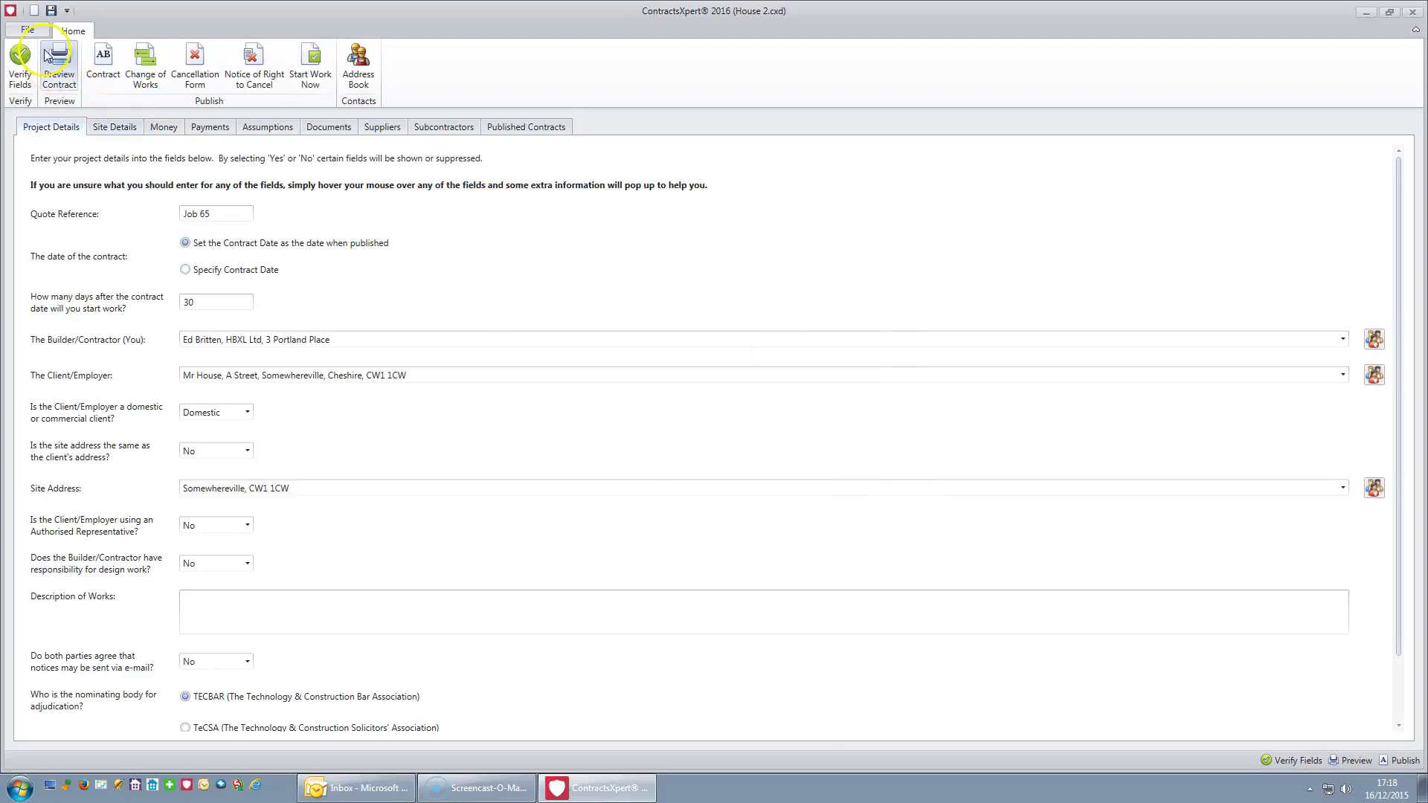
# Step: Look over the file commands and recent documents, and save the House 2 contract
pyautogui.click(34, 31)
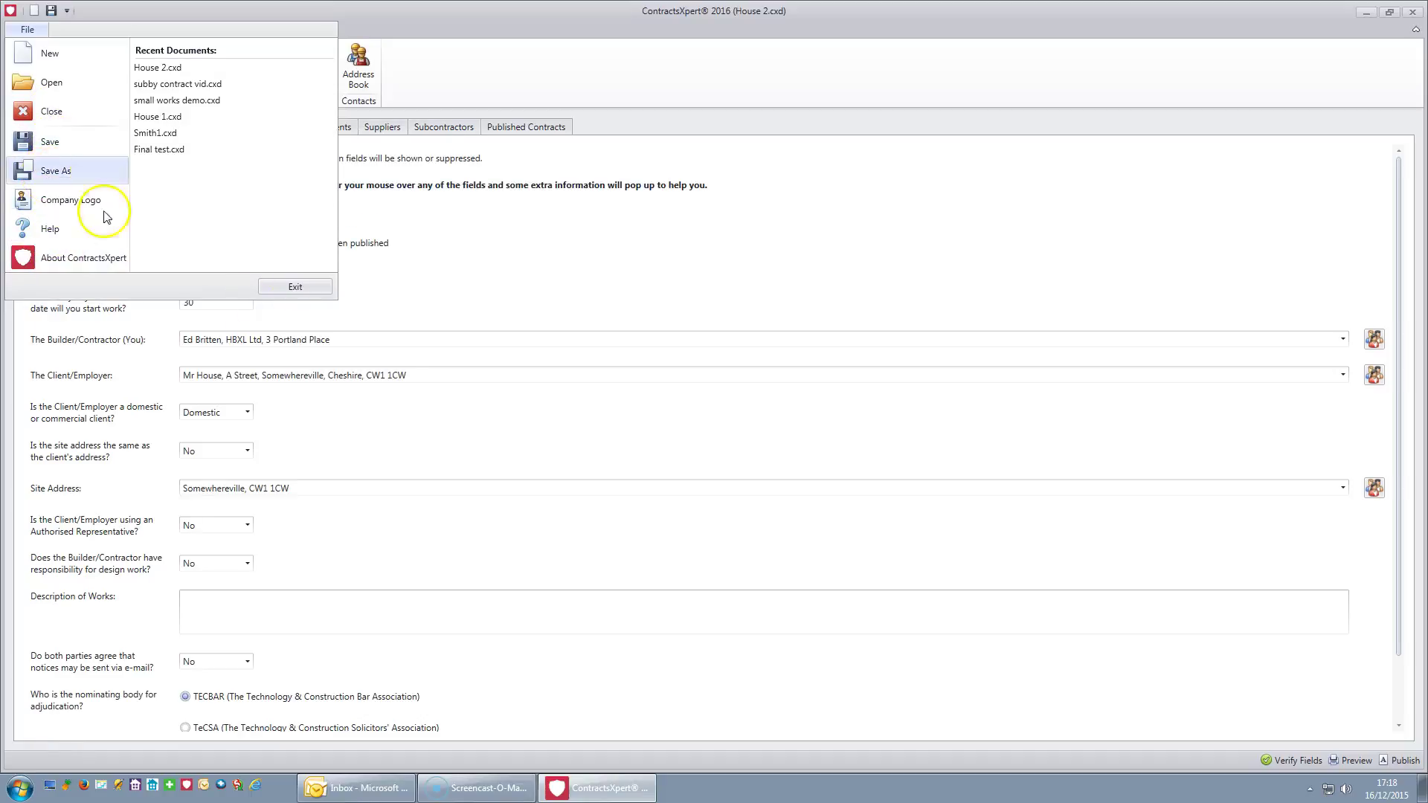
pyautogui.click(415, 310)
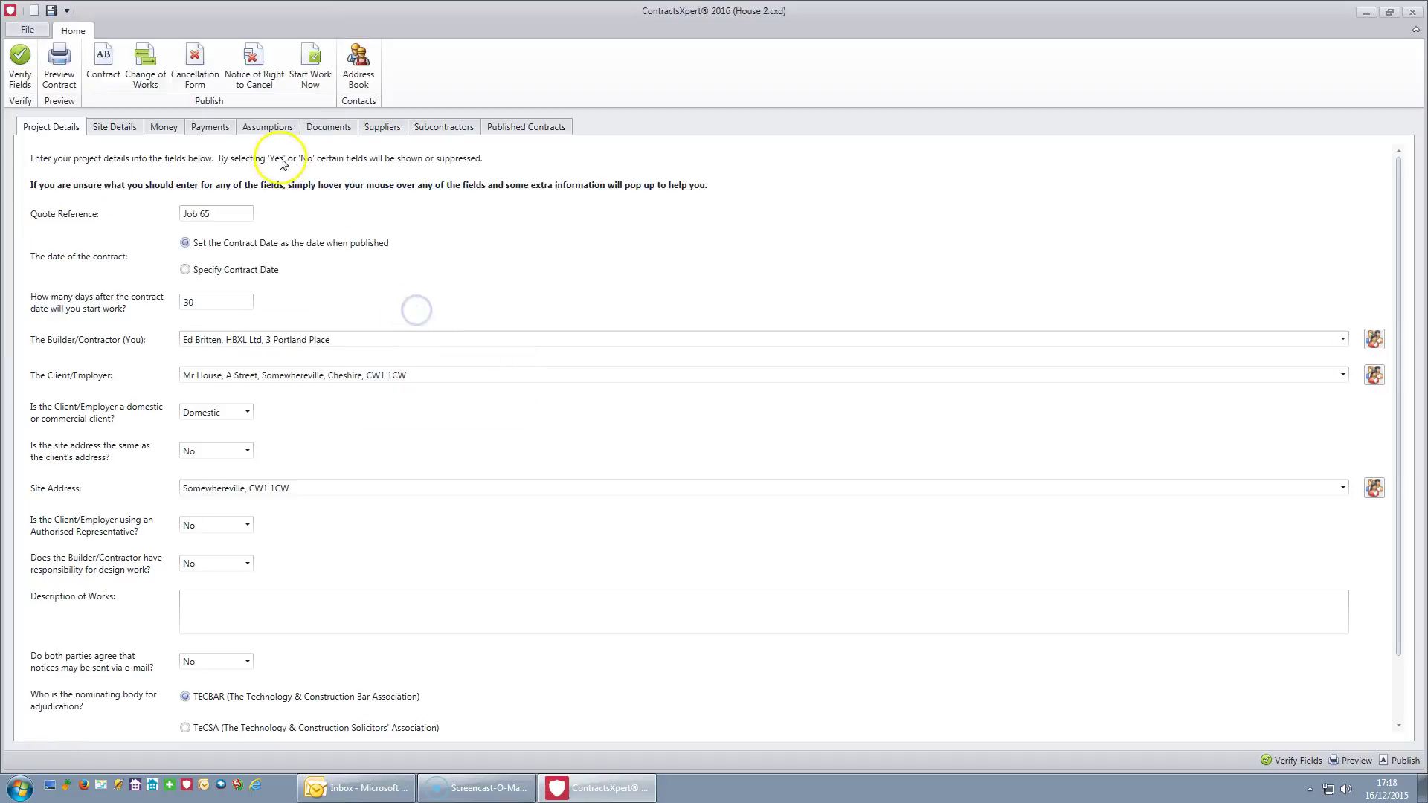
pyautogui.click(51, 11)
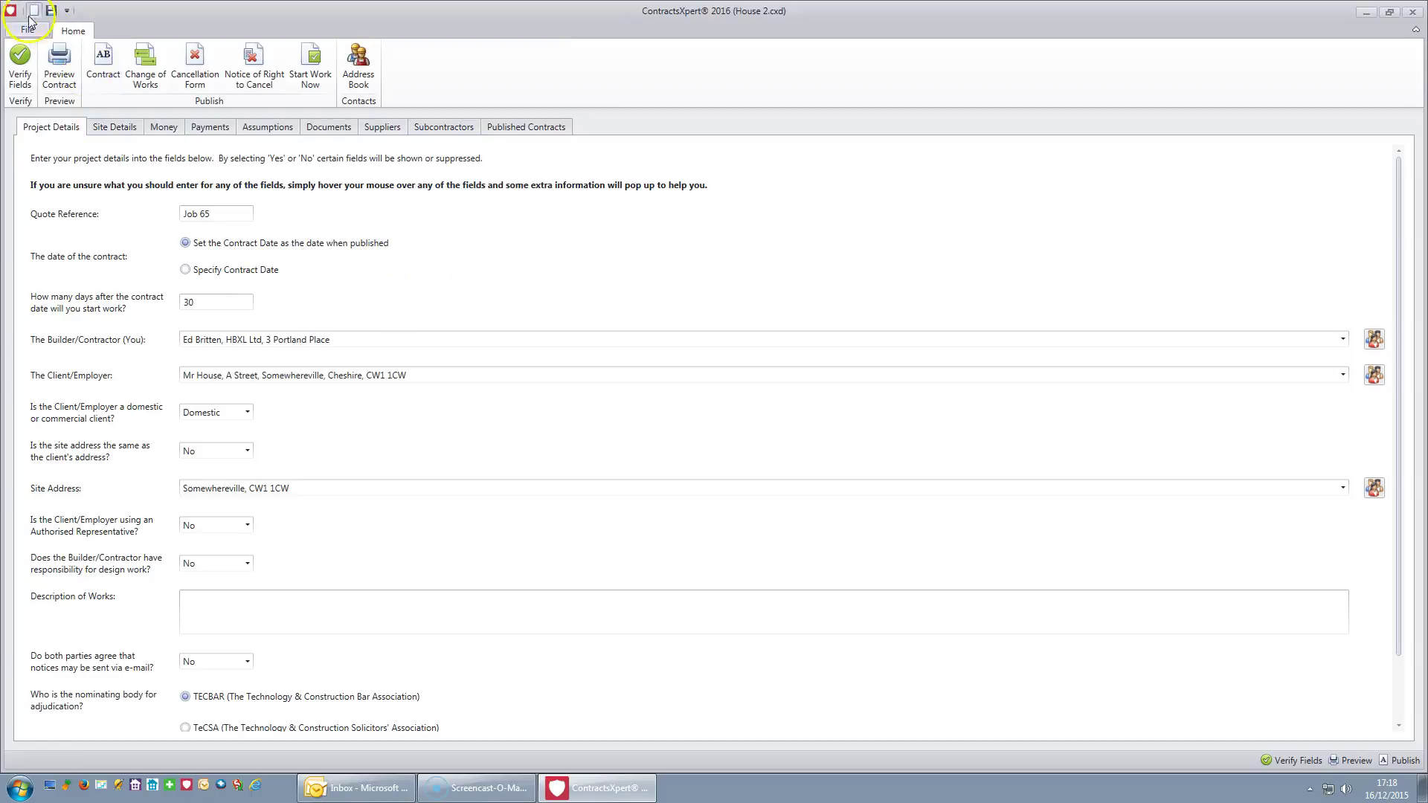
# Step: Start a new contract while saving changes to House 2, and exit the New Contract Wizard to the main menu
pyautogui.click(34, 12)
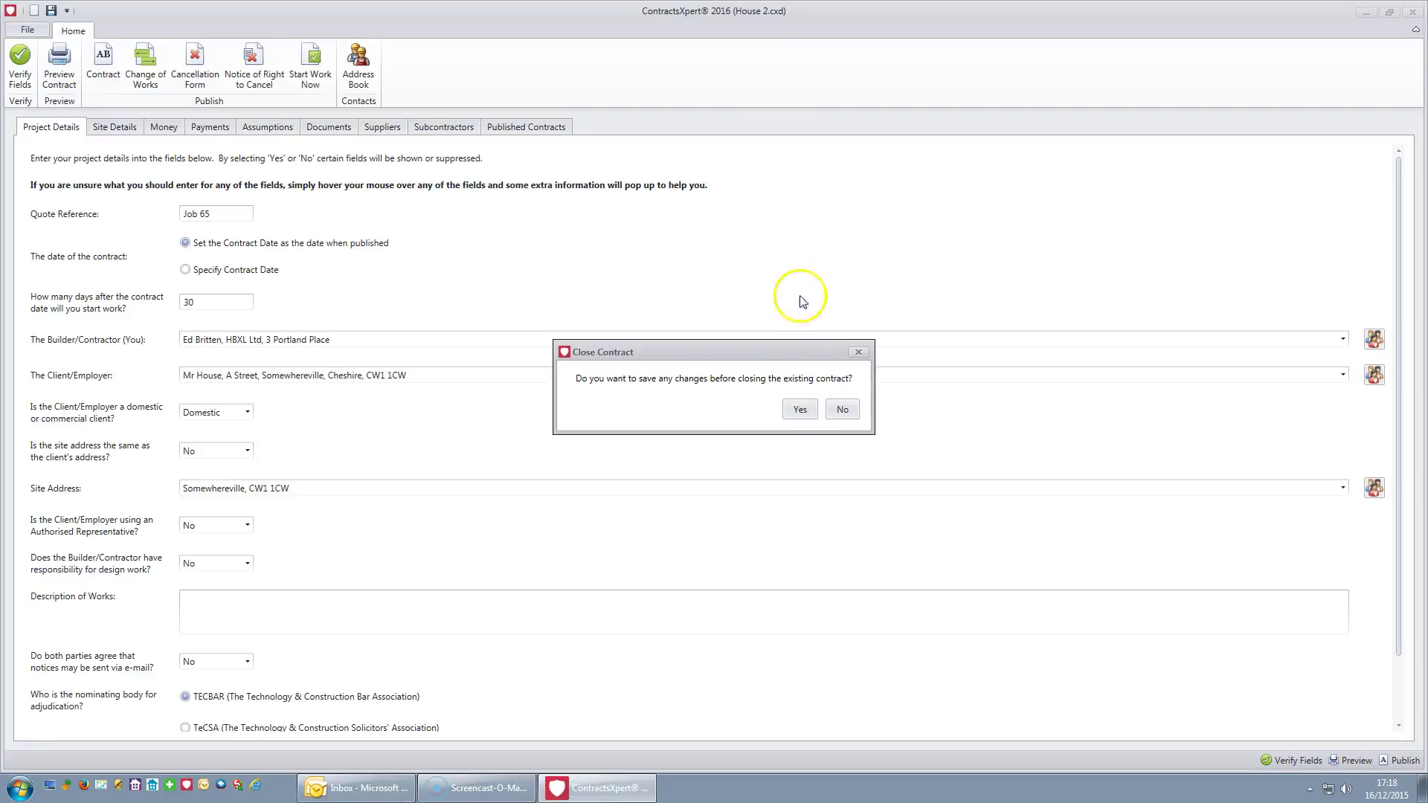
pyautogui.click(799, 410)
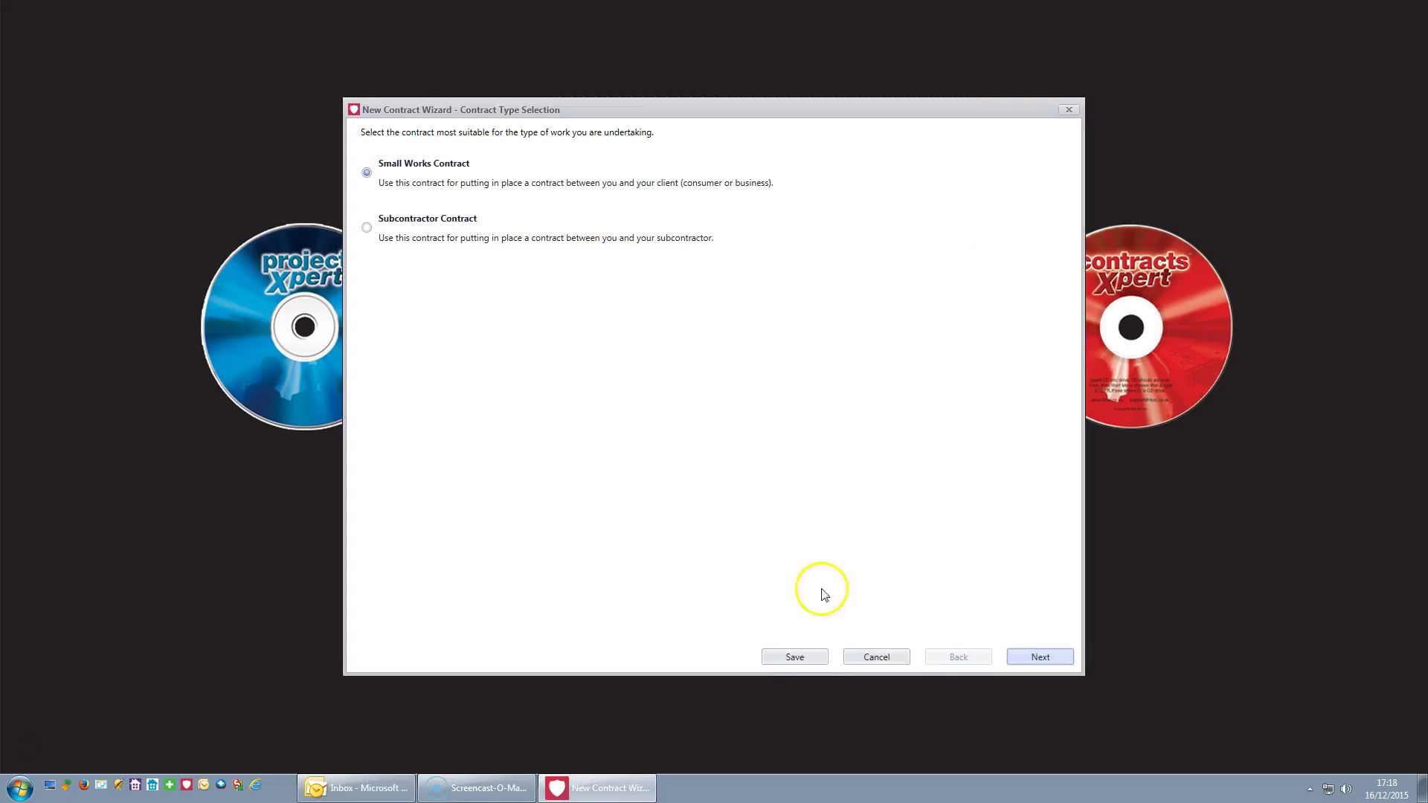
pyautogui.click(884, 656)
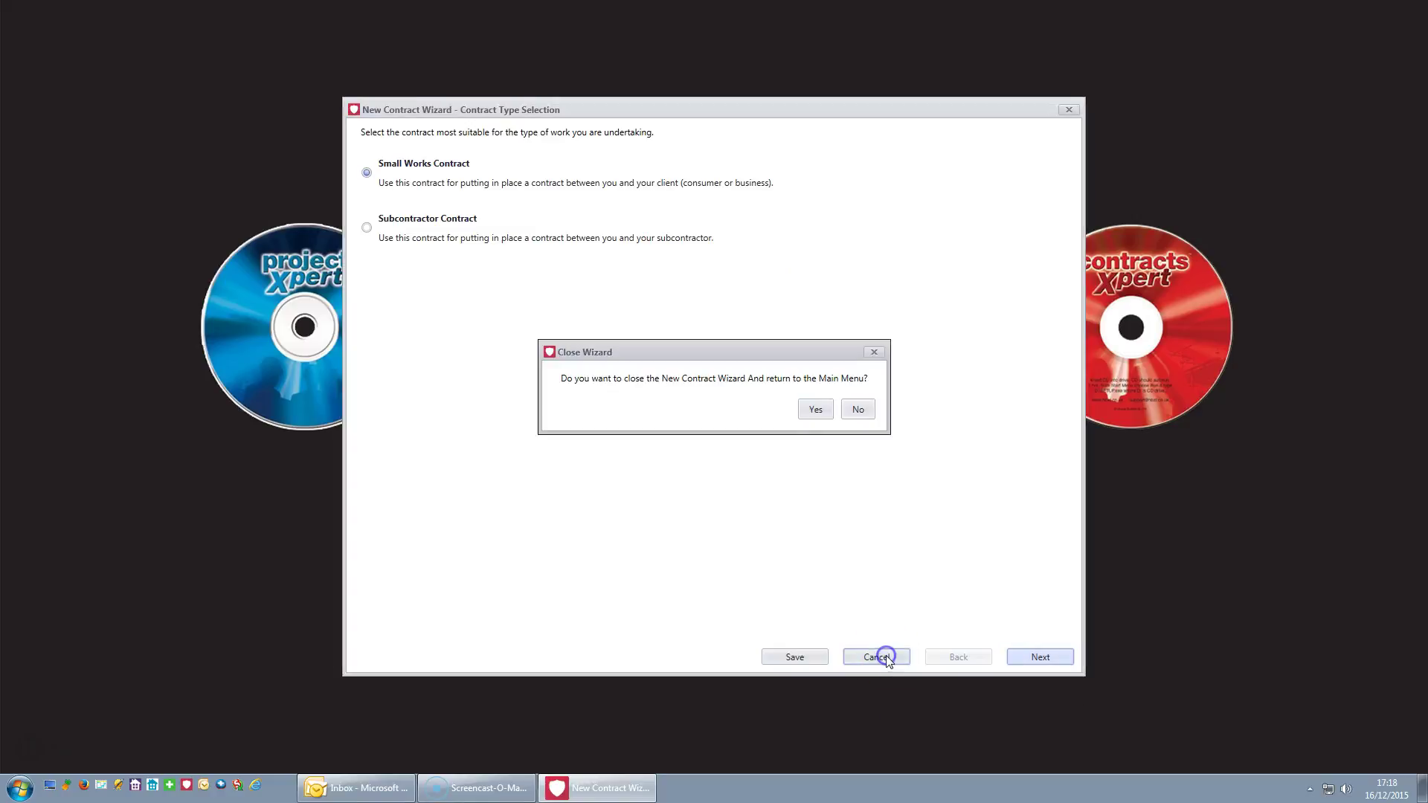
pyautogui.click(816, 409)
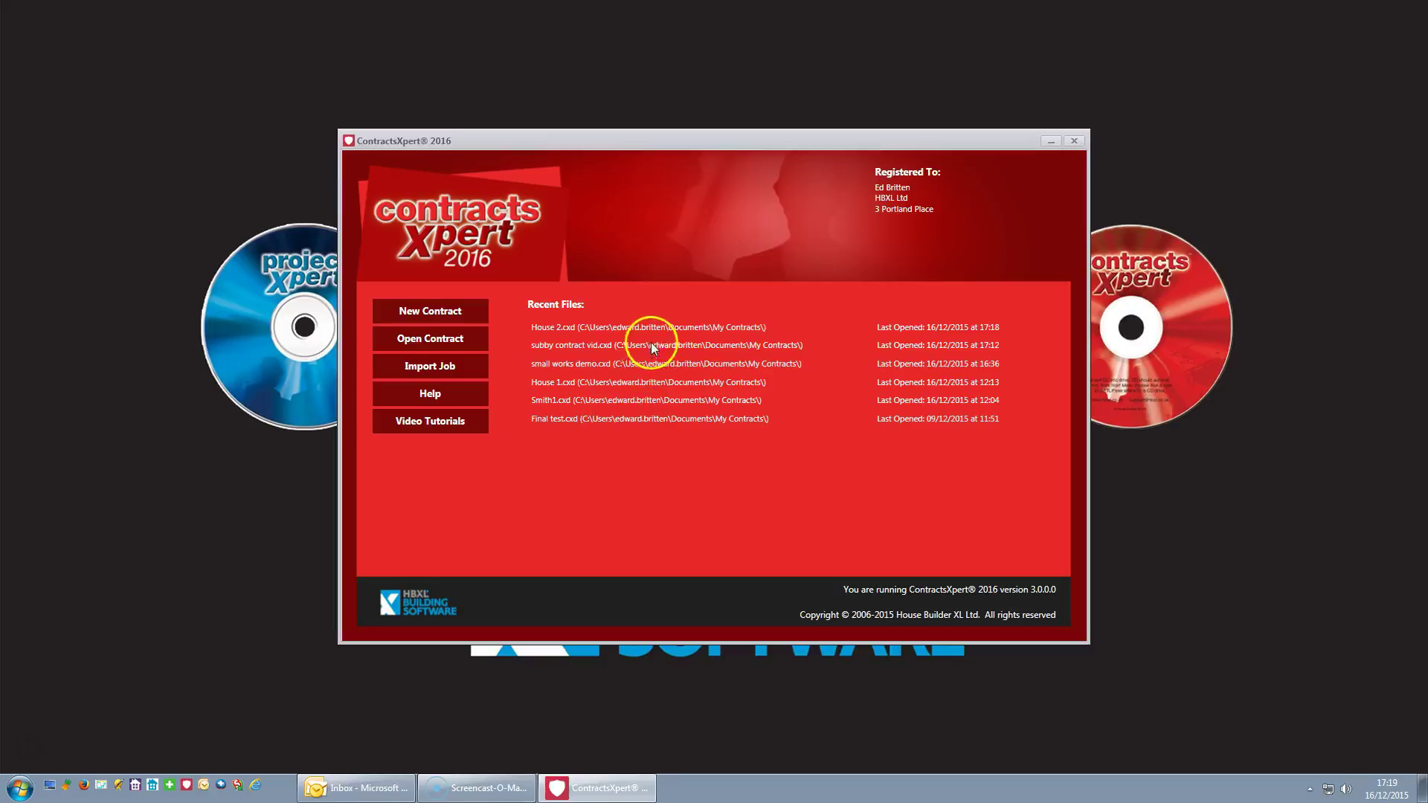
# Step: Reopen House 2.cxd from the recent files, and view the help for the number of days before work starts
pyautogui.click(625, 328)
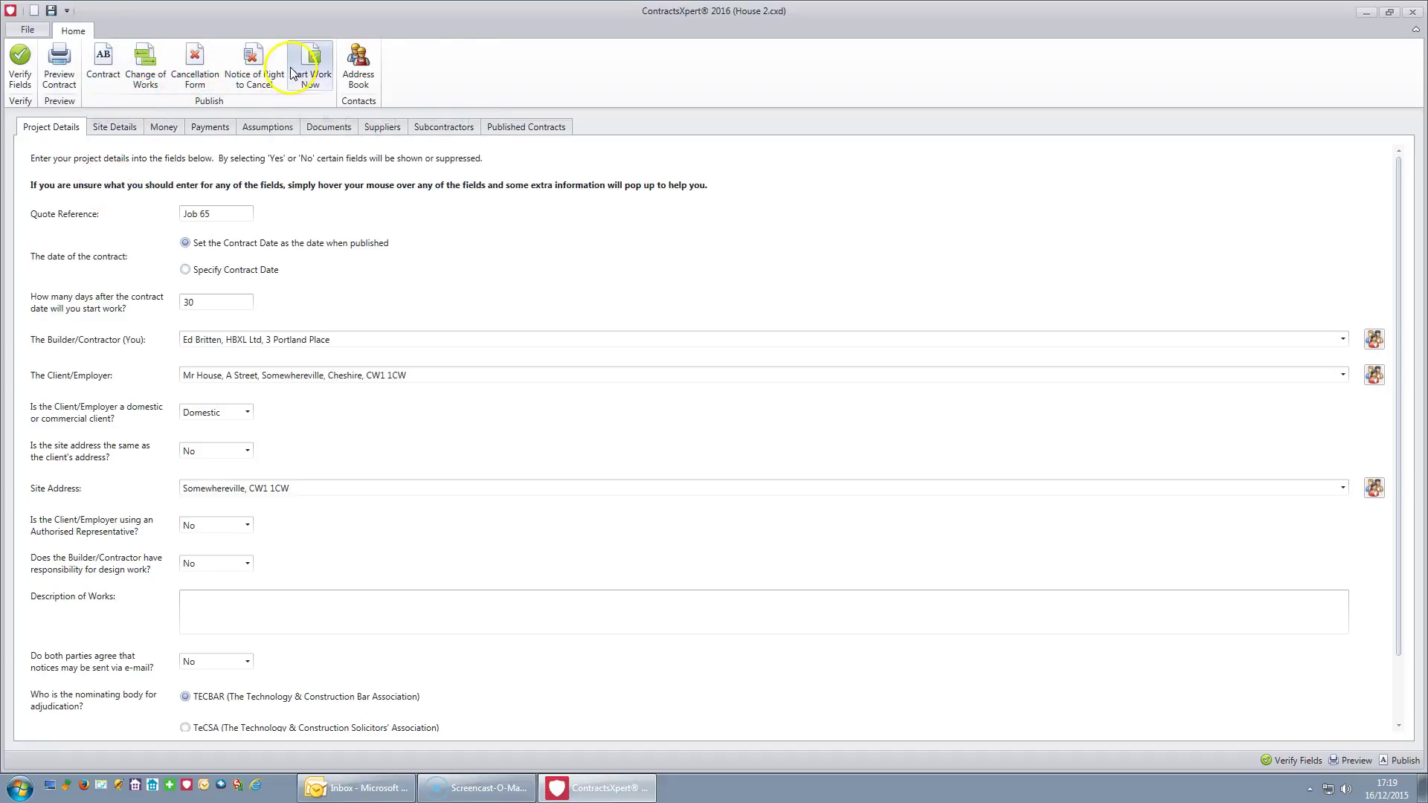
pyautogui.moveTo(214, 306)
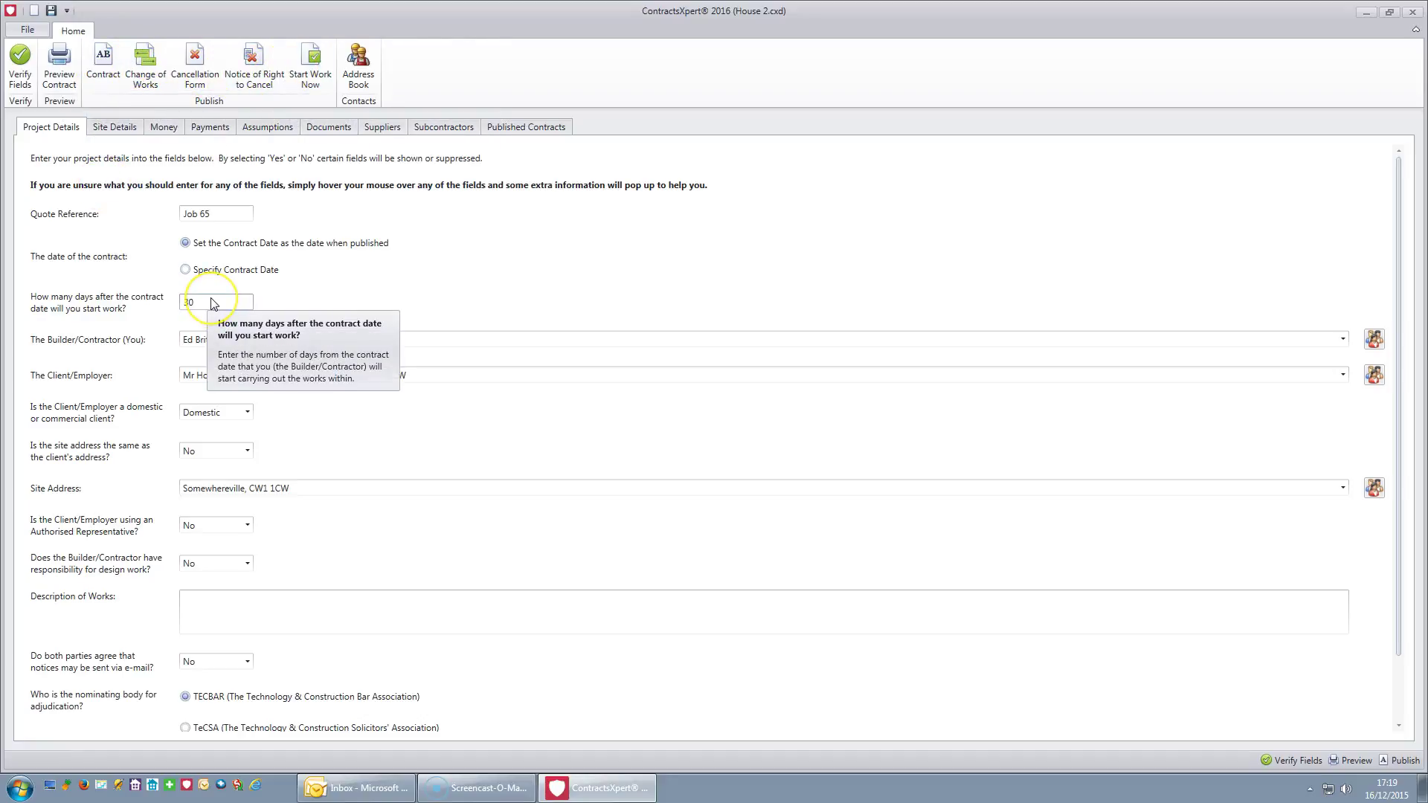